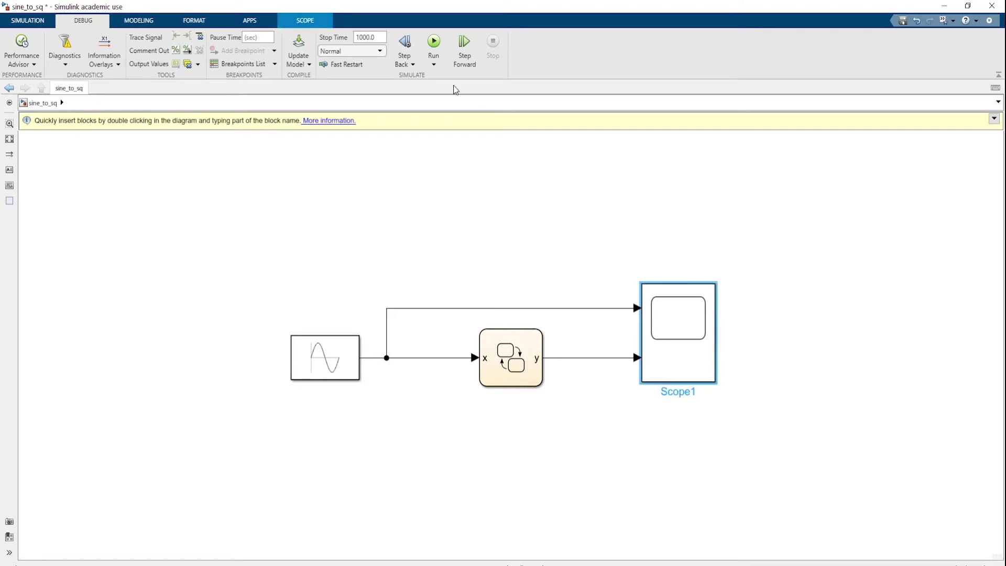
Step: Run sine_to_sq, open Scope1, and zoom its time axis to about 320–530
left_click(434, 42)
double_click(676, 350)
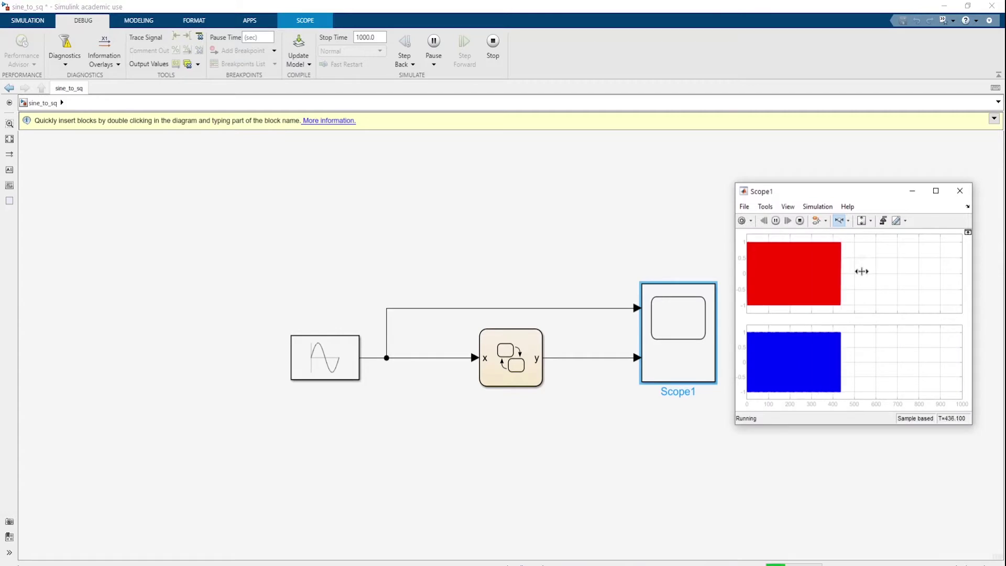
left_click_drag(862, 271, 815, 271)
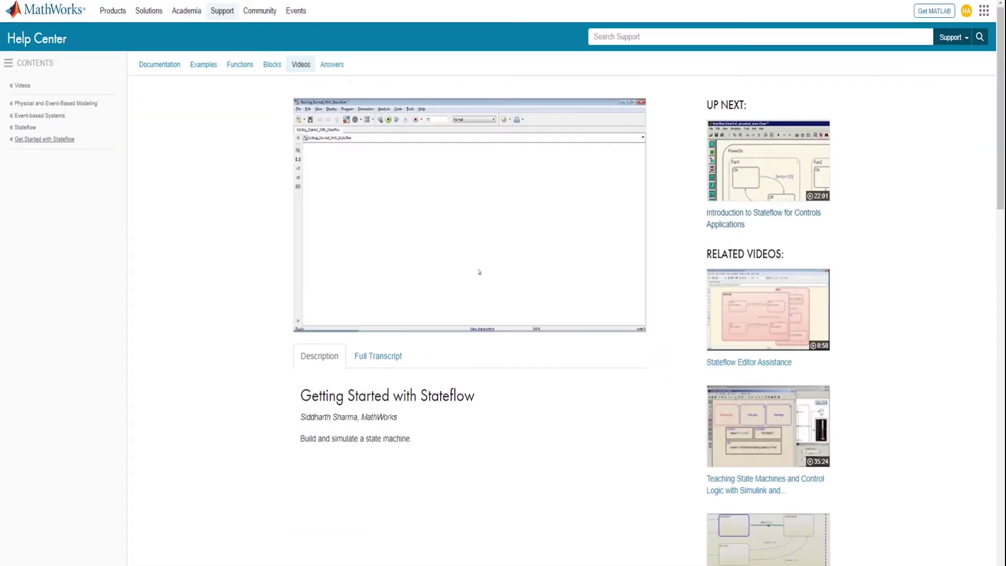
Step: Return to the Stateflow — Videos listing of 236 videos and scroll through the cards
mouse_move(580, 212)
mouse_move(451, 272)
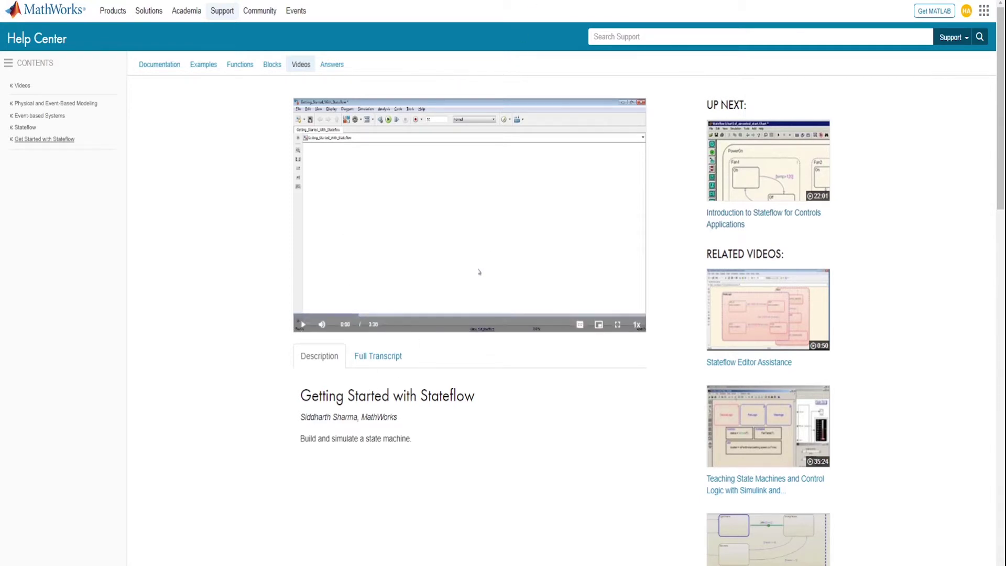
key("alt+Left")
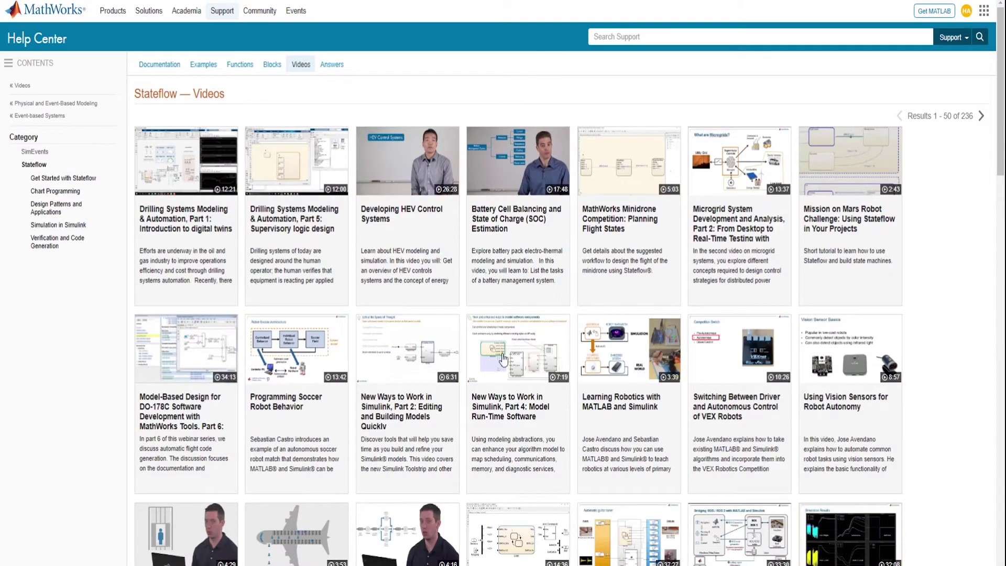
scroll(694, 230, "down", 20)
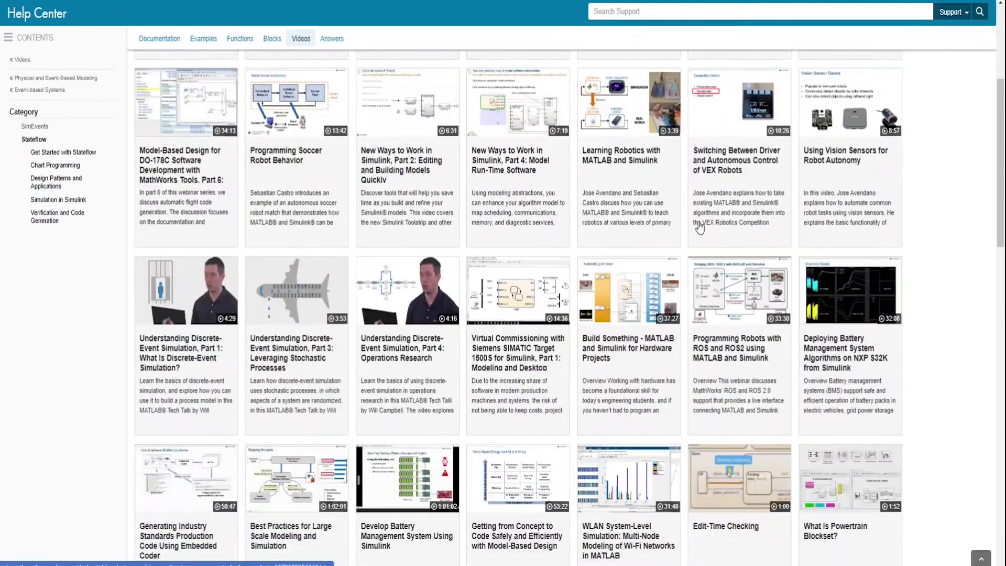
scroll(698, 227, "down", 4)
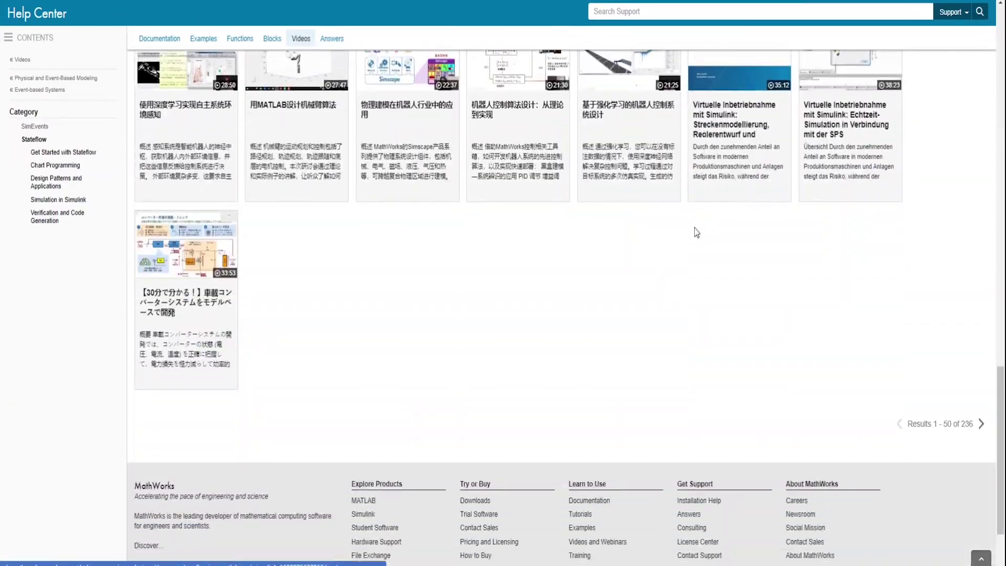
scroll(694, 229, "up", 15)
scroll(693, 229, "up", 4)
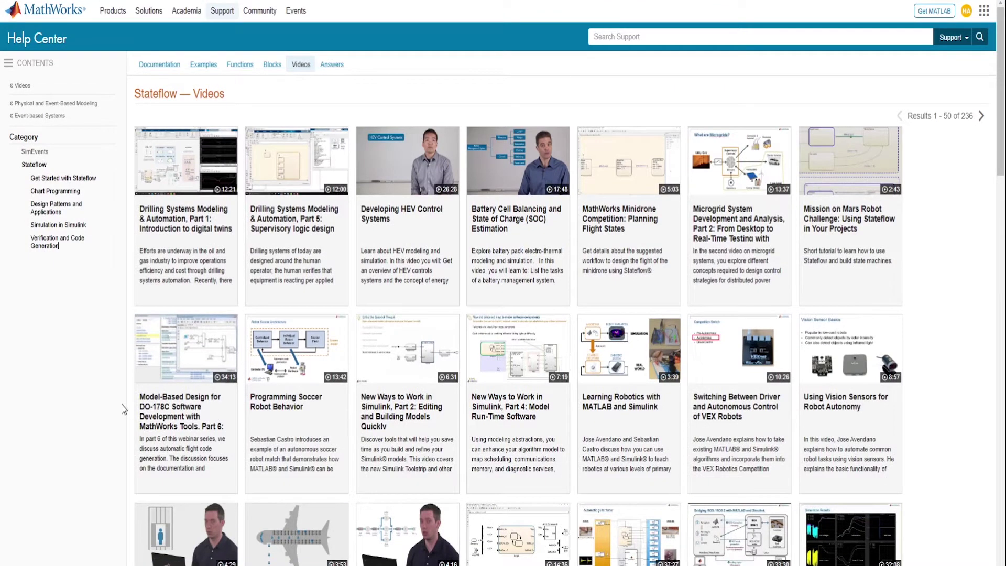
mouse_move(604, 563)
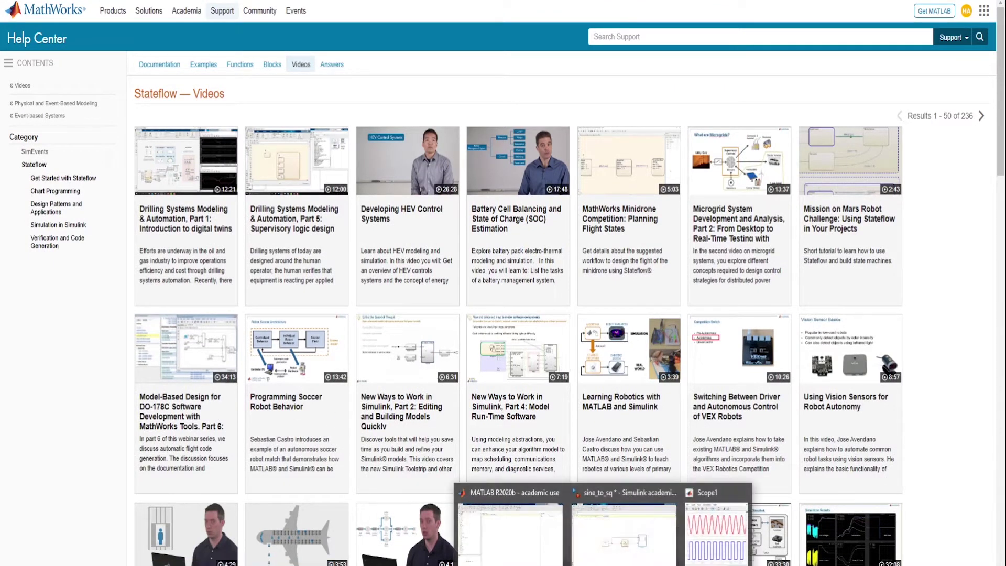
left_click(716, 529)
Step: Launch MATLAB R2020b by searching 'matlab' in the Windows Start menu
left_click(961, 142)
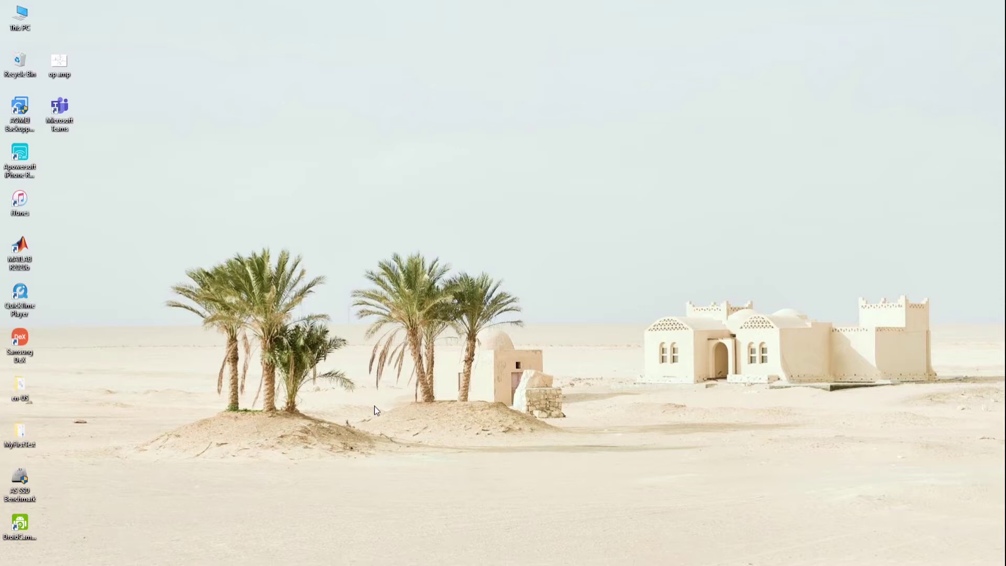
key("super")
type("matlab")
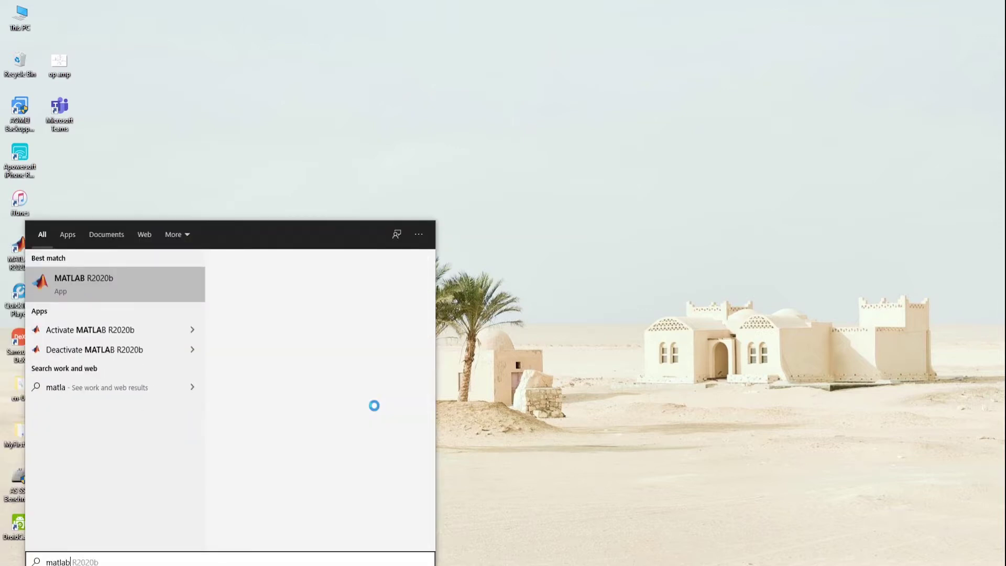
key("Return")
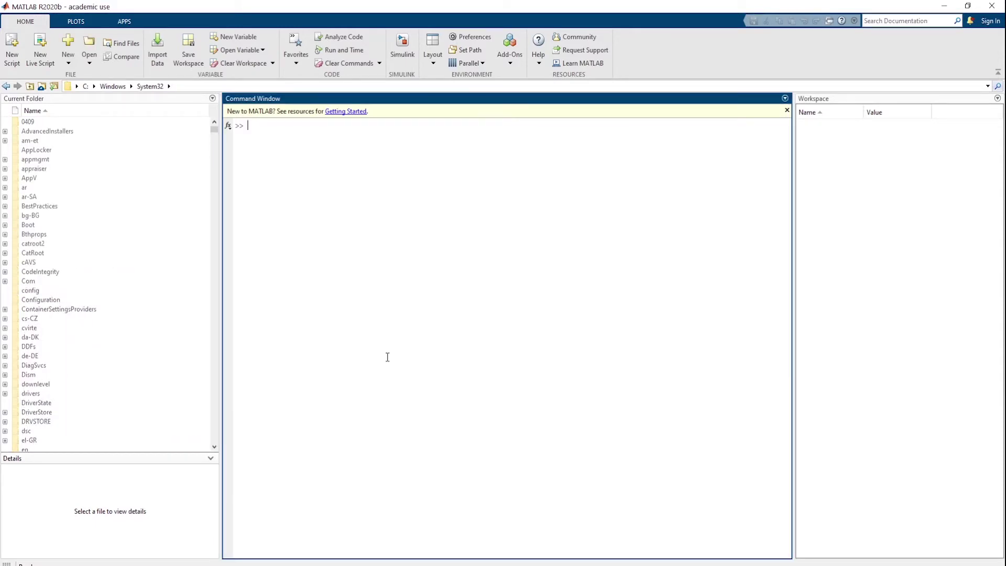
Step: Search the Simulink Start Page for 'stateflow' and create a model from the Stateflow chart template
left_click(403, 48)
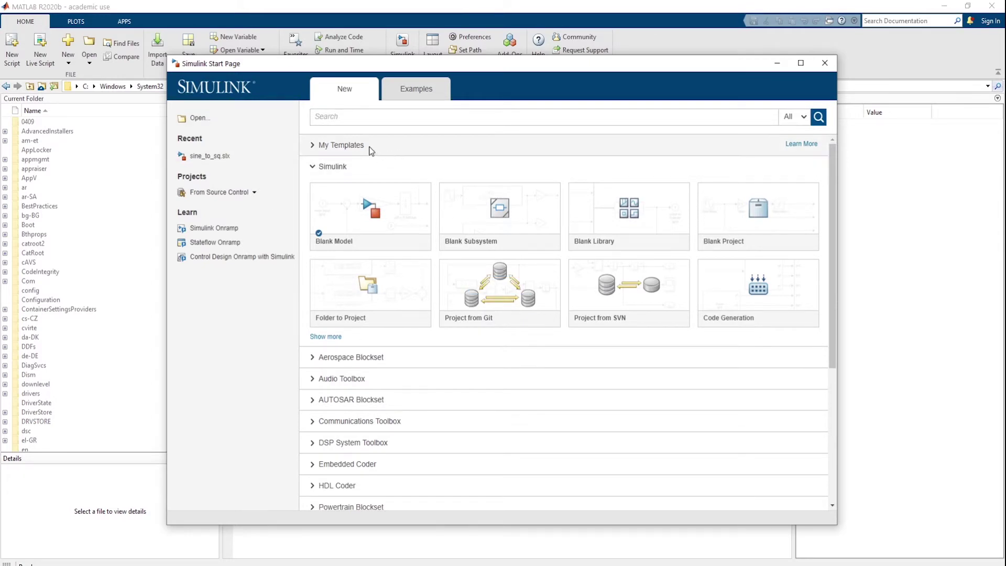
left_click(361, 117)
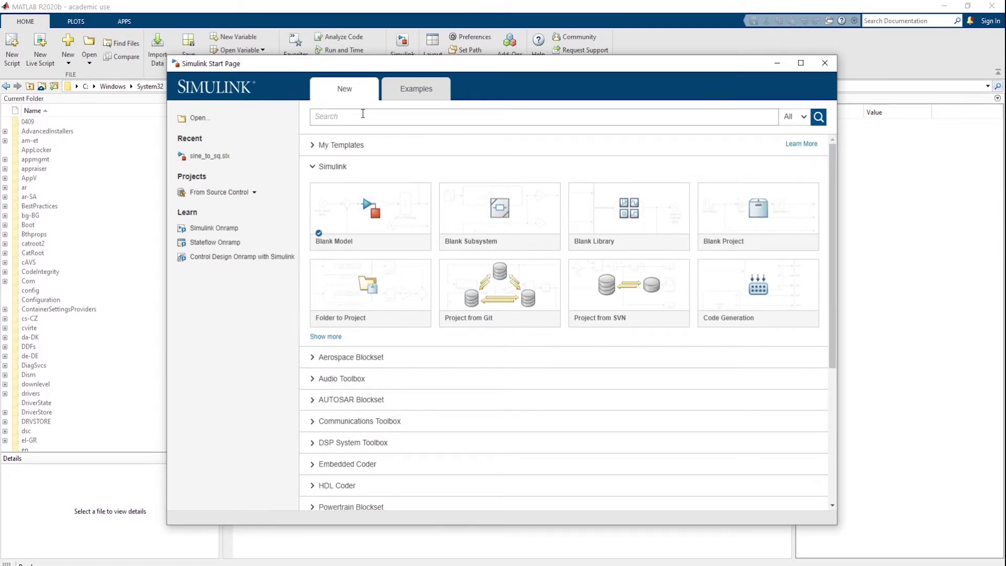
type("stateflow")
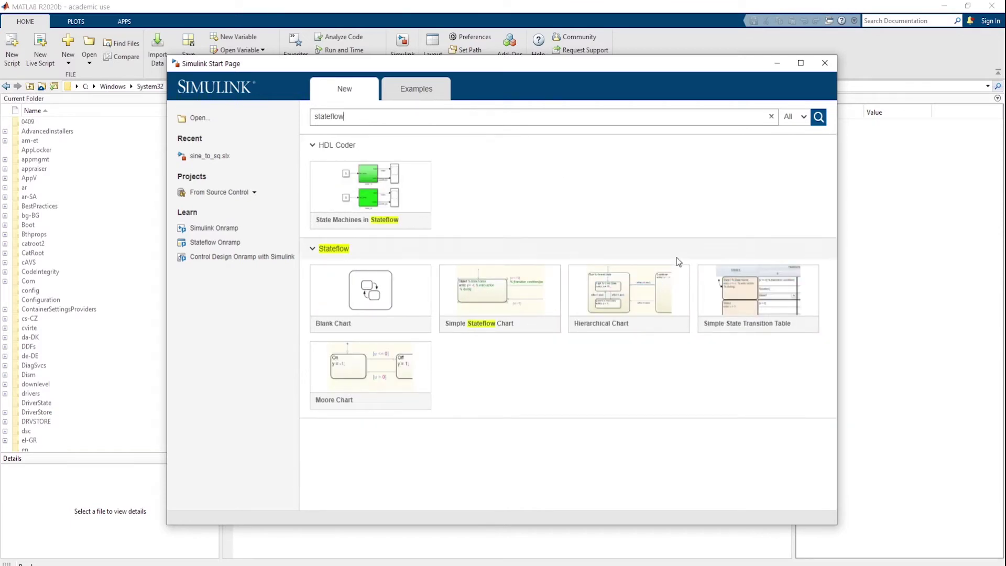
mouse_move(336, 400)
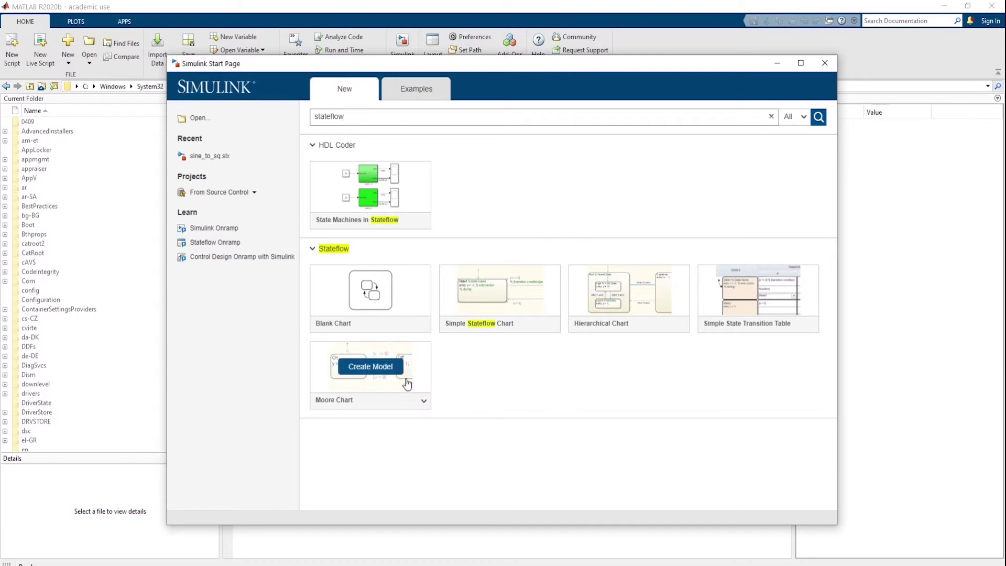
left_click(384, 309)
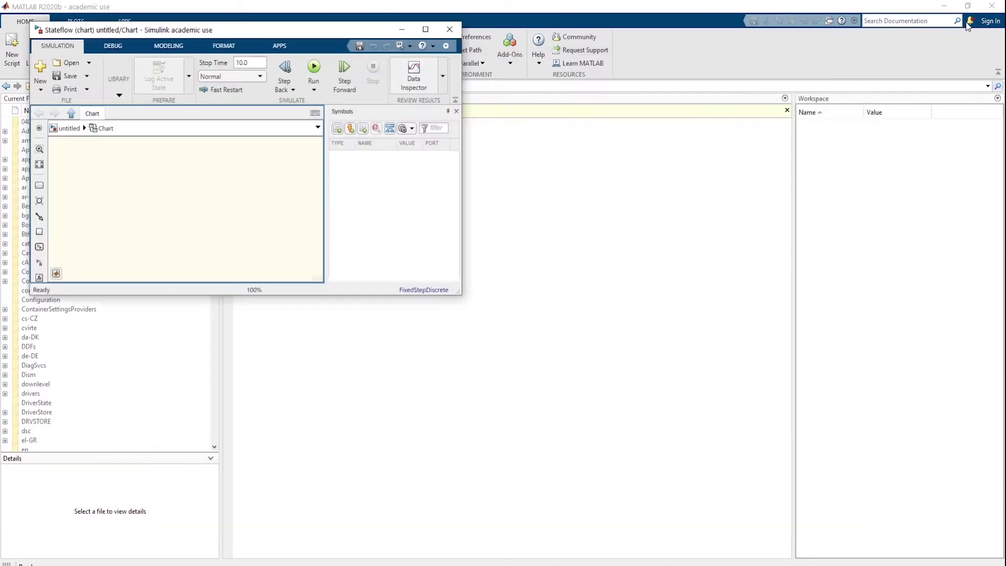
Step: Minimize MATLAB, maximize the chart window, and go up to the untitled model
left_click(944, 8)
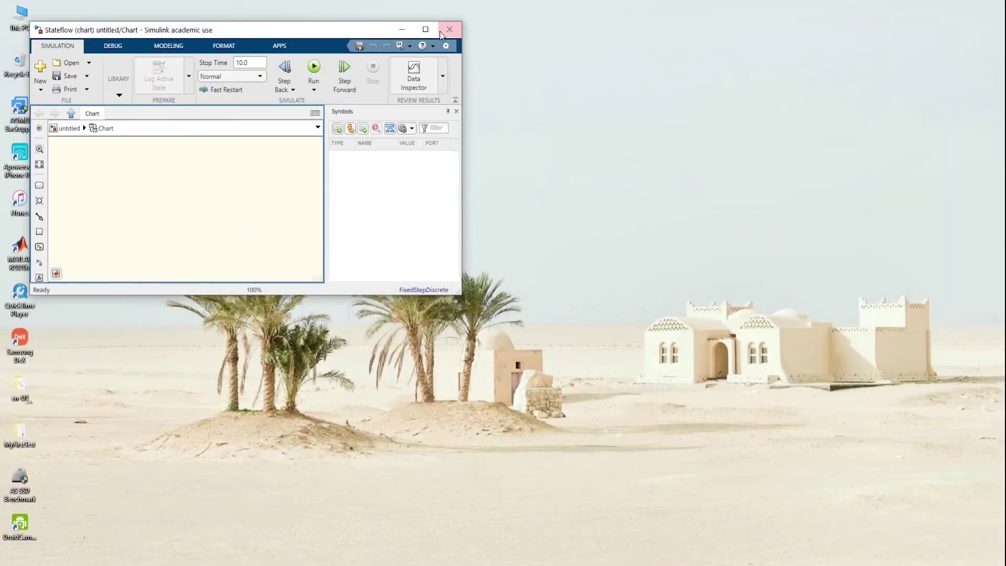
left_click(425, 30)
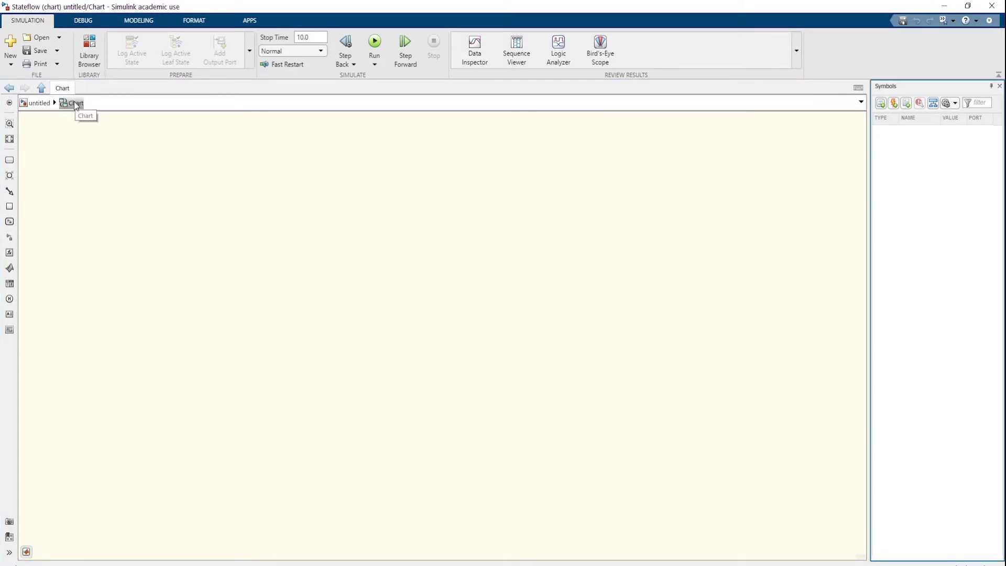
left_click(33, 105)
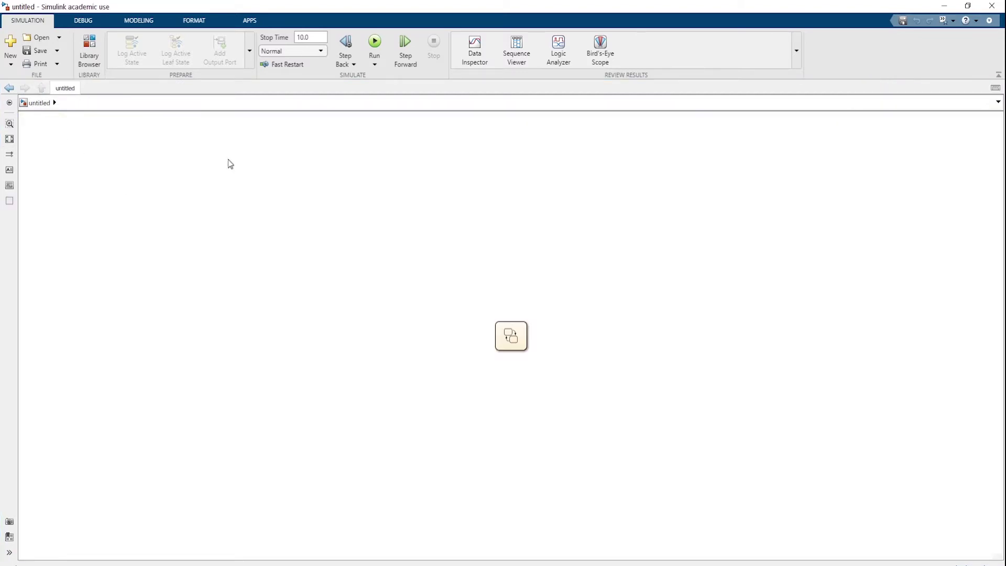
Step: Zoom and pan the top-level diagram around the Chart block
left_click(511, 335)
scroll(507, 321, "up", 3)
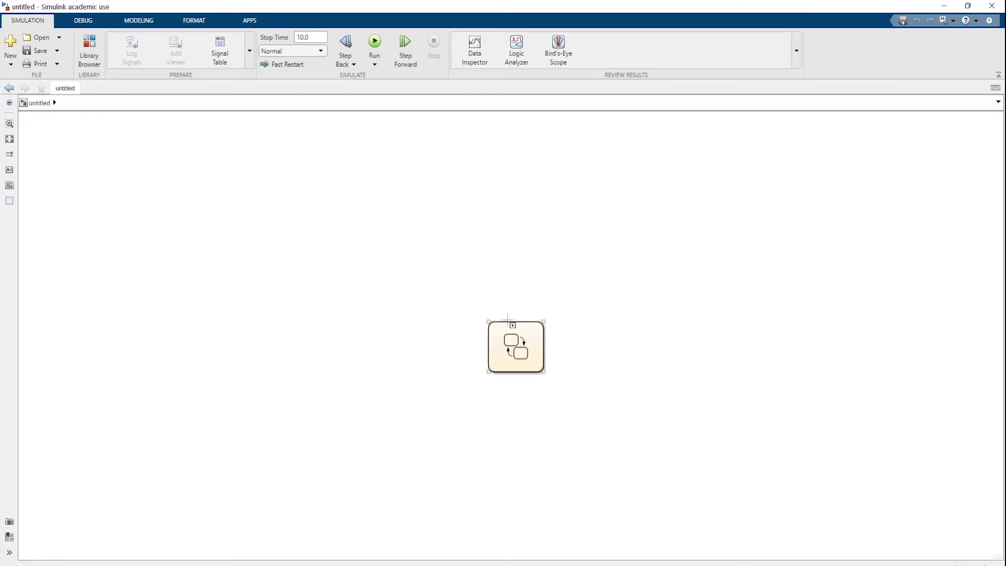
scroll(511, 315, "up", 2)
scroll(515, 315, "down", 3)
scroll(545, 321, "up", 5)
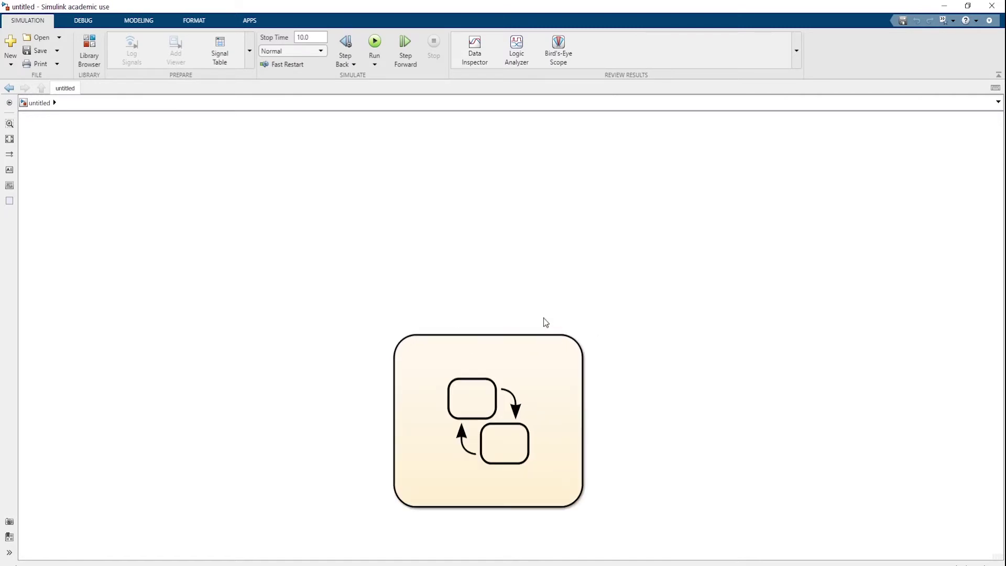
scroll(534, 315, "down", 3)
scroll(514, 361, "up", 3)
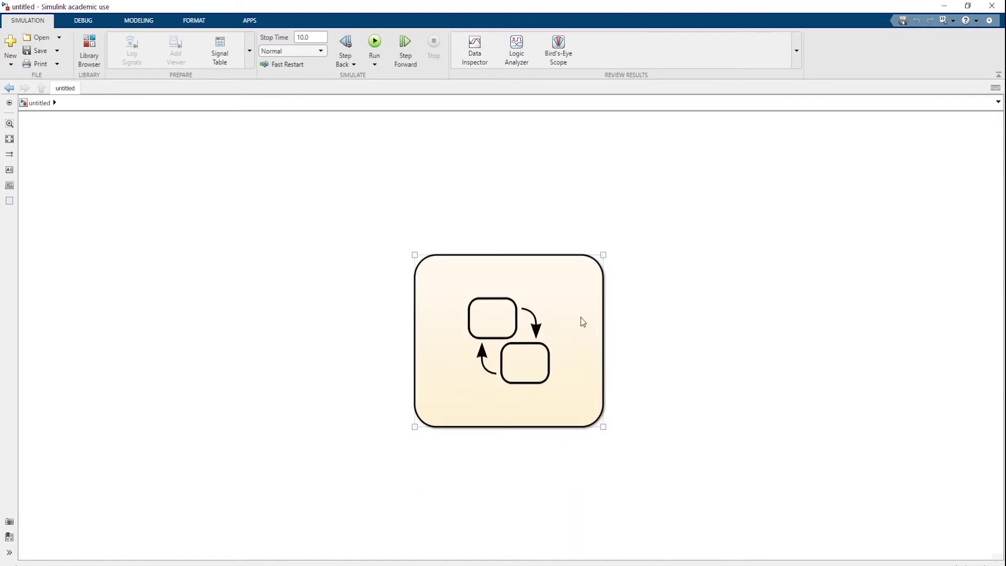
scroll(535, 291, "down", 4)
scroll(545, 283, "up", 2)
left_click(588, 213)
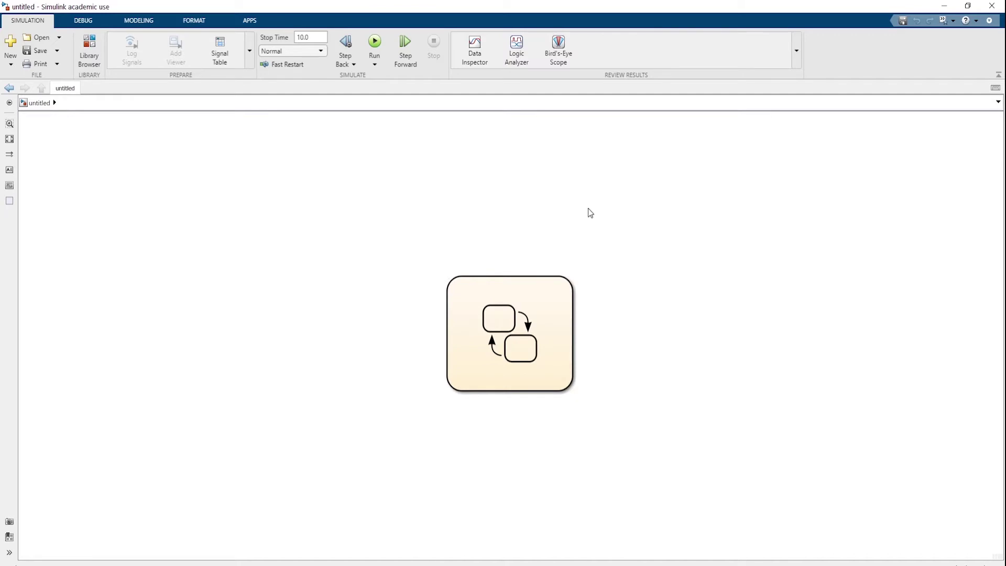
left_click_drag(591, 213, 568, 231)
scroll(534, 249, "down", 2)
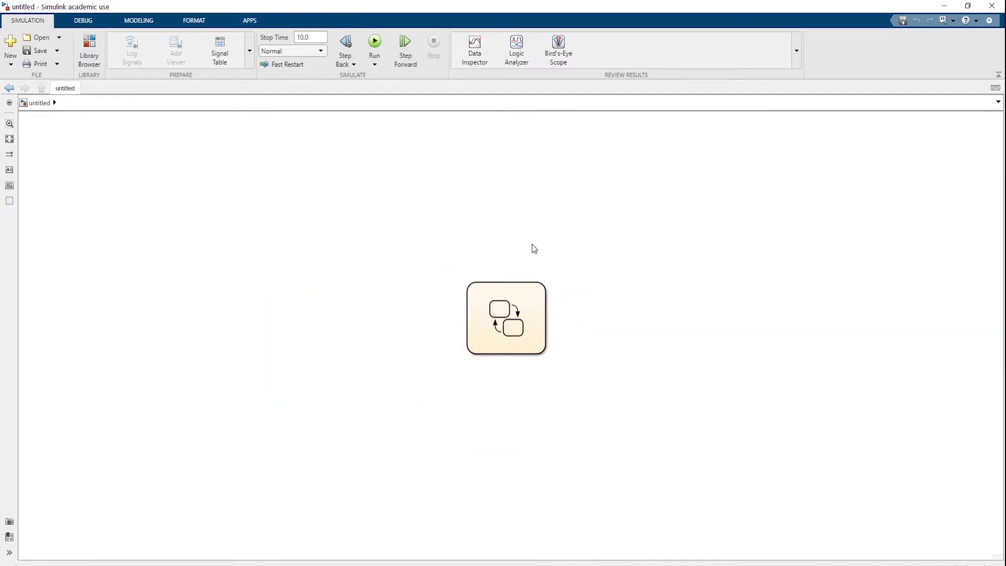
scroll(530, 244, "up", 1)
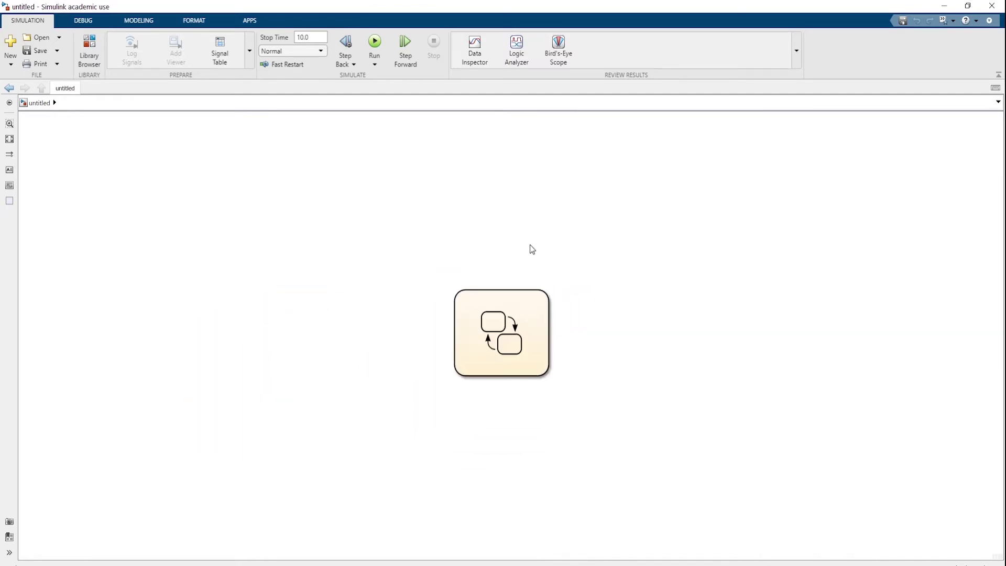
Step: Step into the Chart to view its contents, then return to the top-level untitled model
left_click(55, 103)
left_click(83, 116)
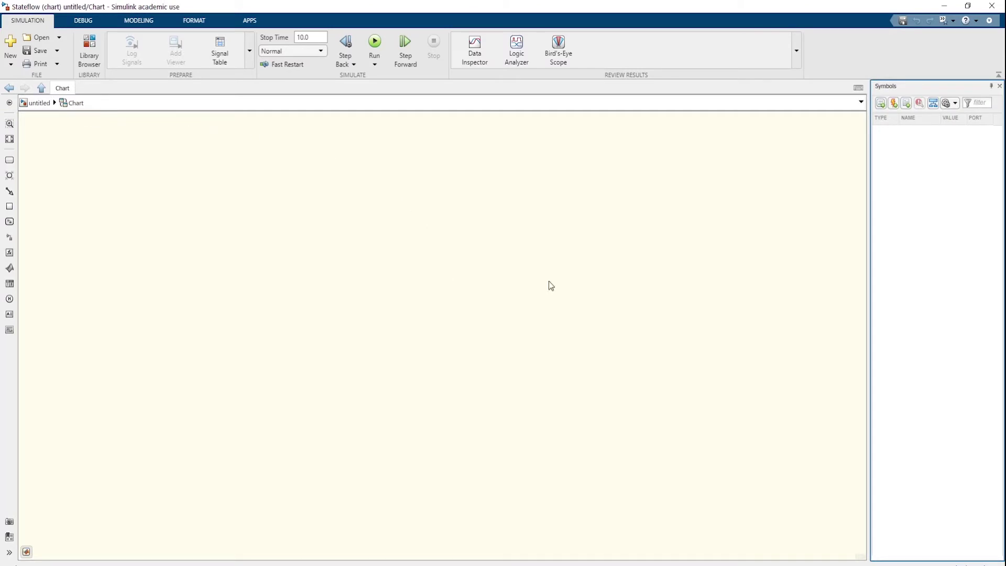
left_click(39, 102)
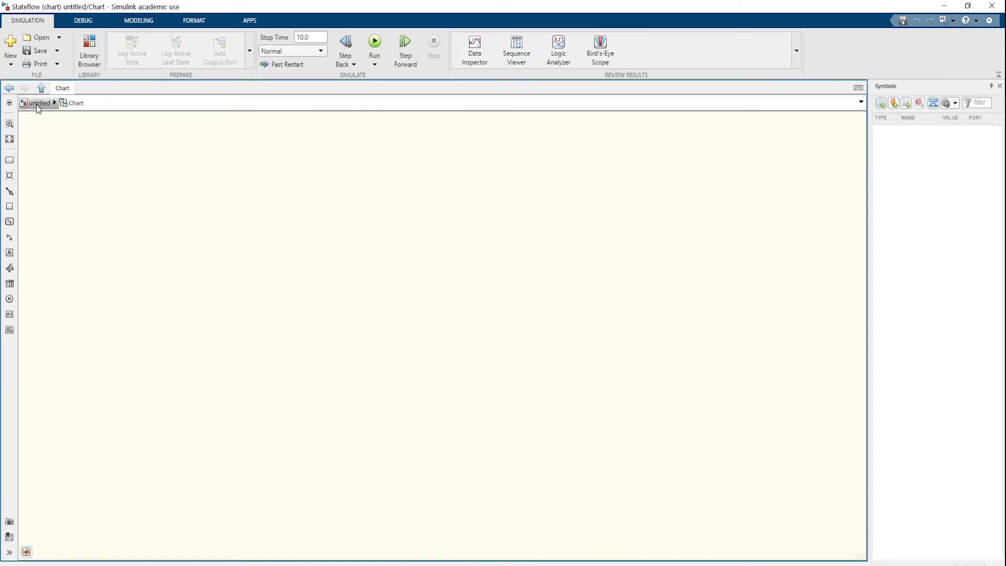
scroll(475, 323, "down", 1)
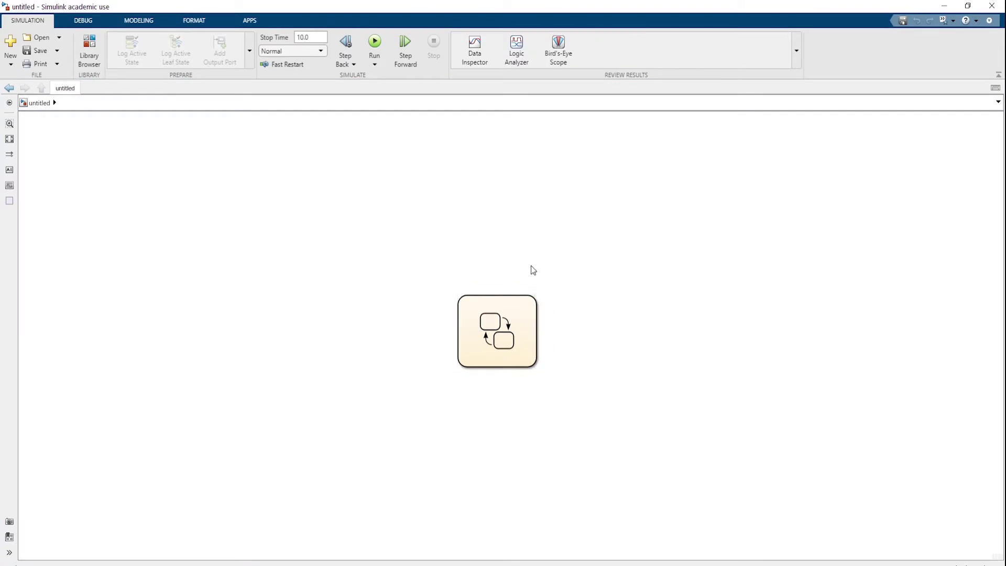
left_click(500, 304)
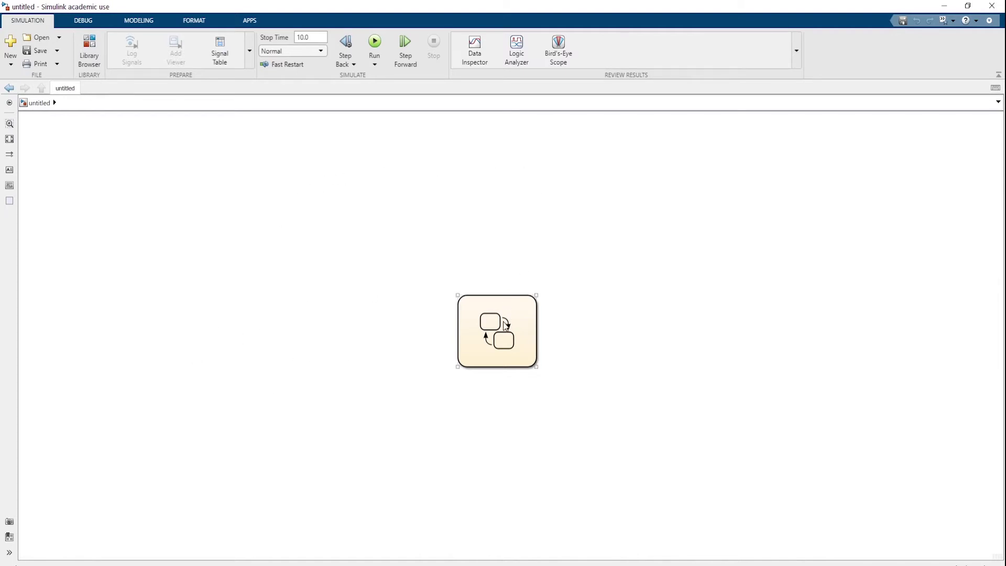
left_click(412, 294)
Step: Open the Library Browser, clear the old 'sine' search, and position the window over the model
left_click(491, 338)
left_click(89, 50)
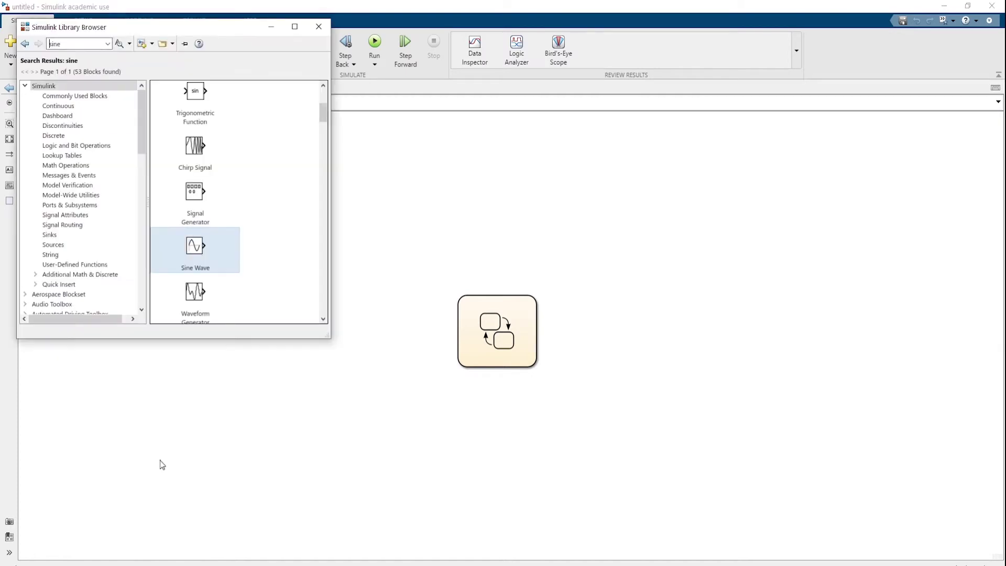
double_click(92, 45)
key("BackSpace")
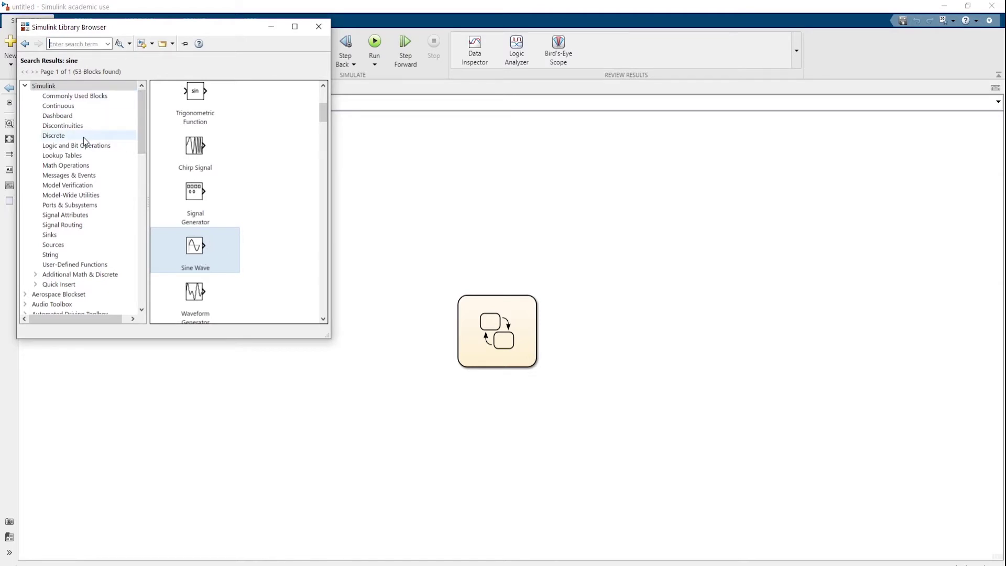
left_click(56, 82)
left_click(27, 75)
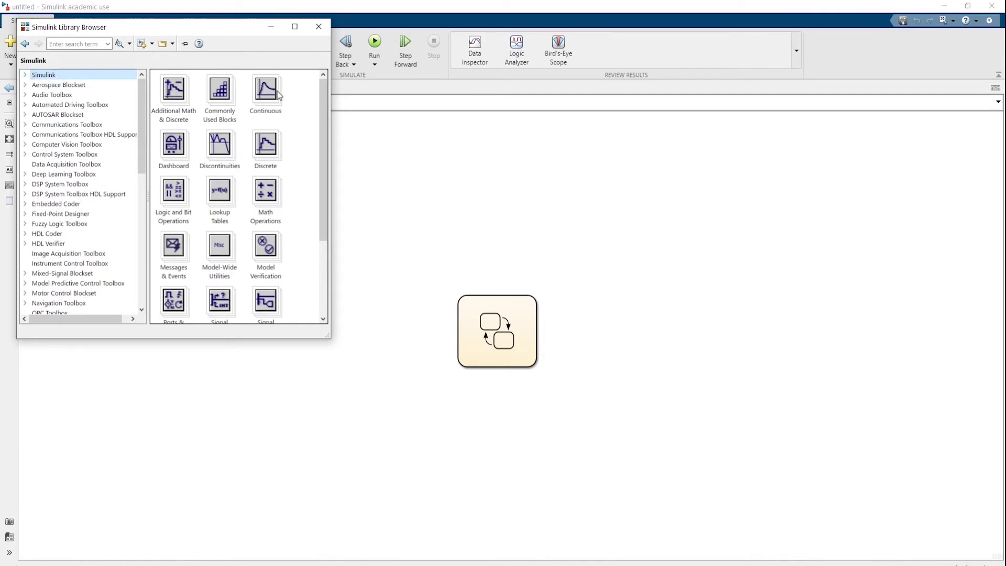
left_click_drag(238, 26, 313, 89)
Step: Search the library for 'sine wave' and place a Sine Wave block left of the chart
left_click(142, 106)
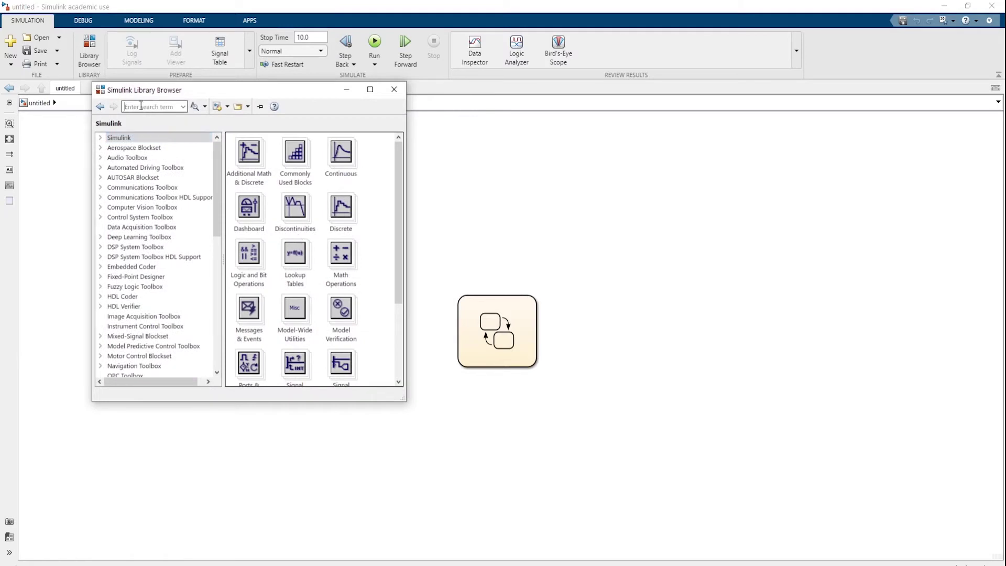
type("sine wave")
key("Return")
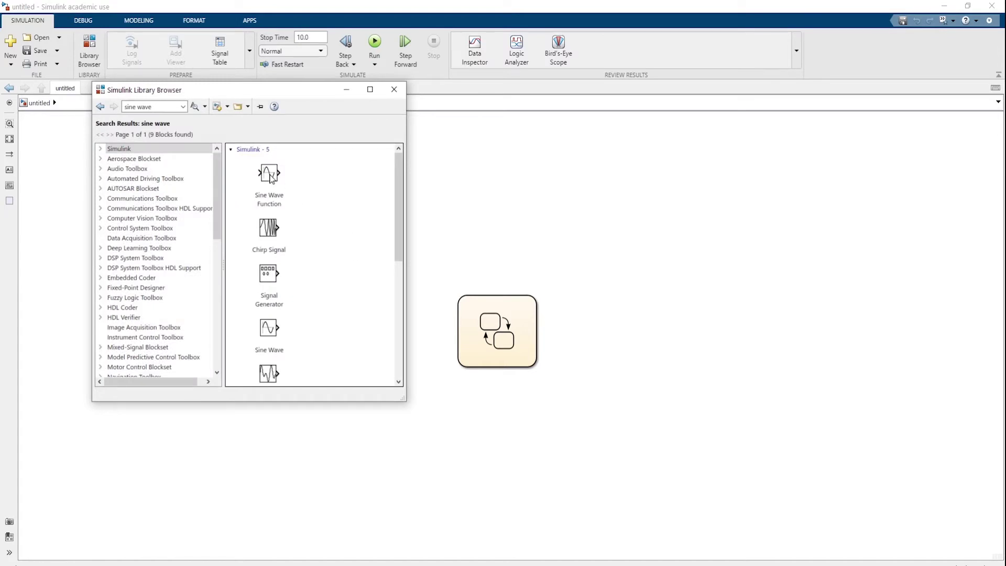
scroll(346, 247, "down", 3)
left_click(269, 262)
left_click_drag(290, 90, 254, 80)
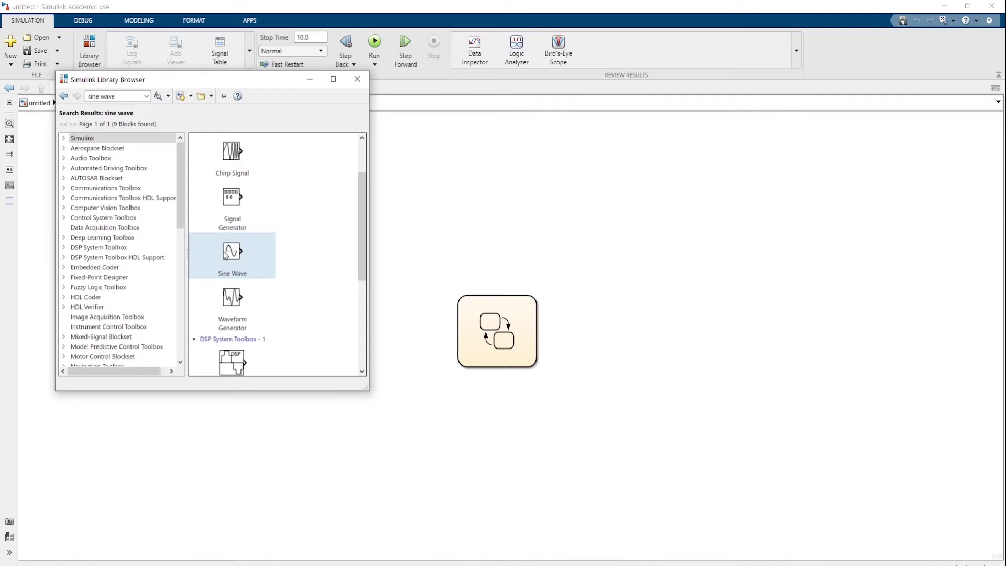
left_click_drag(226, 256, 471, 330)
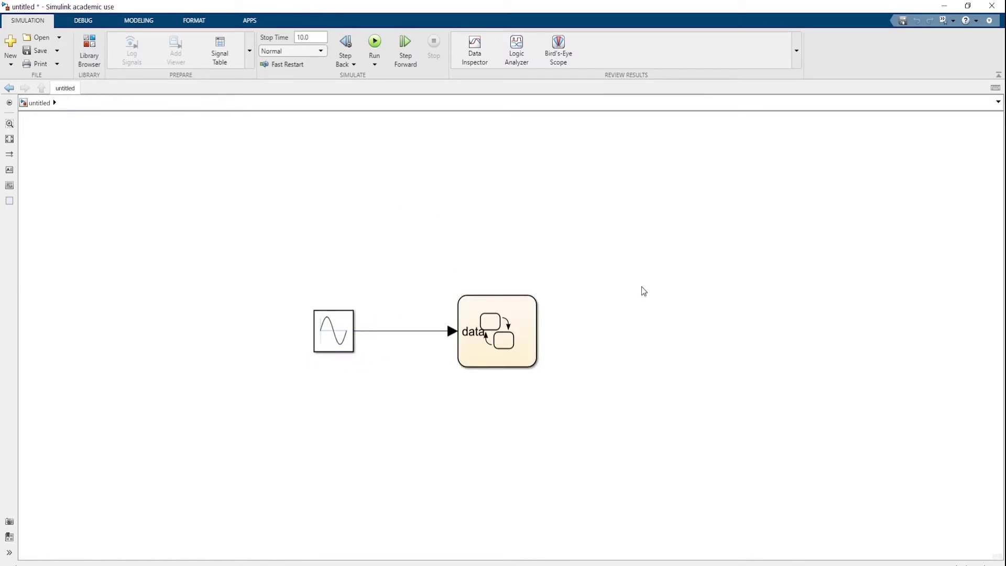
left_click(333, 331)
Step: Set the Sine Wave block to amplitude 10 and frequency 50 rad/sec
double_click(331, 333)
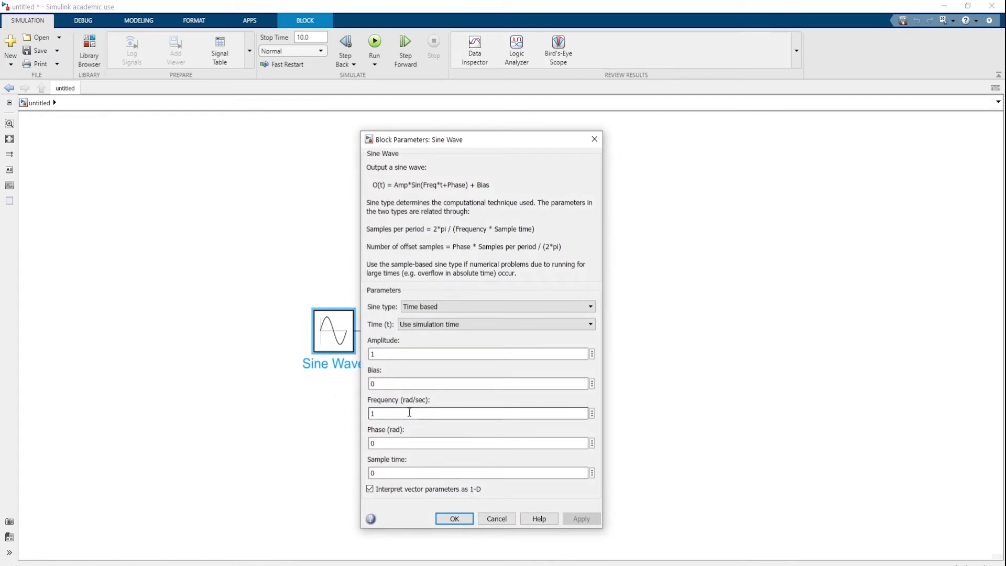
double_click(392, 412)
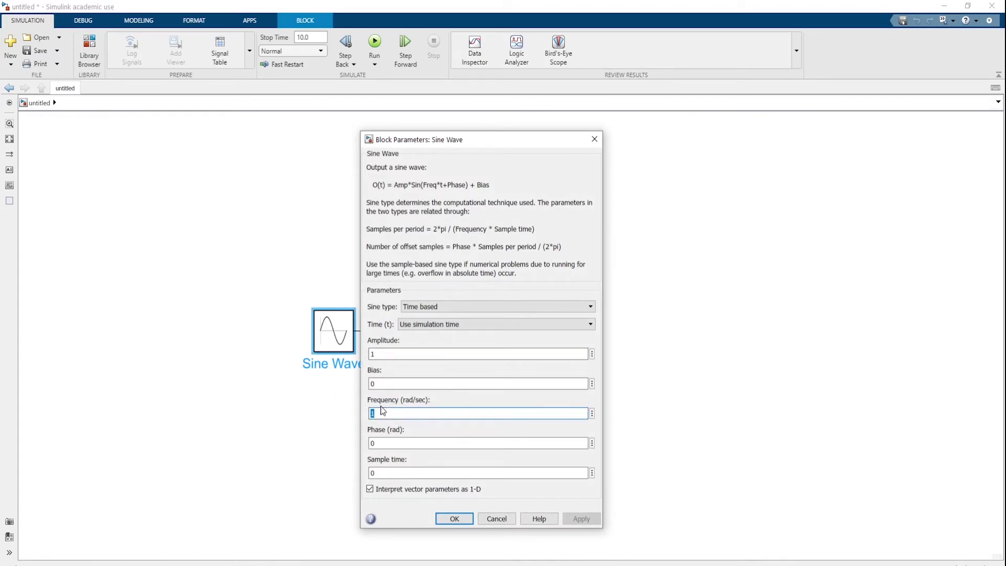
type("50")
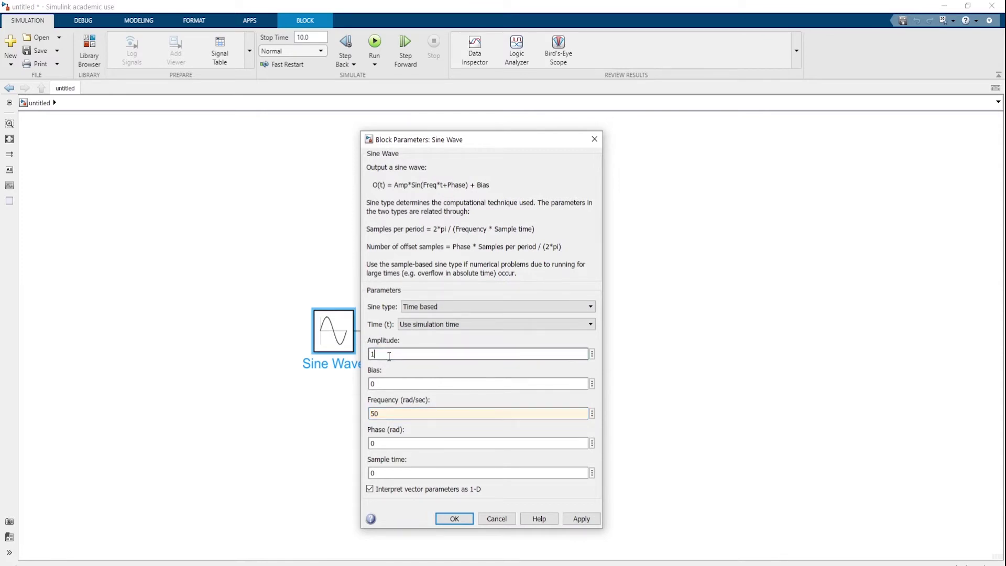
type("0")
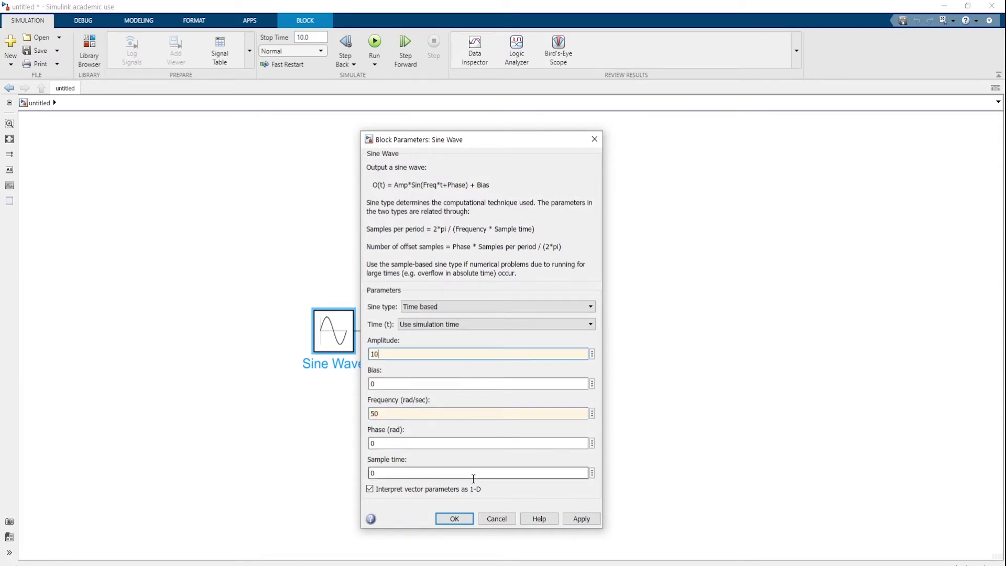
left_click(465, 518)
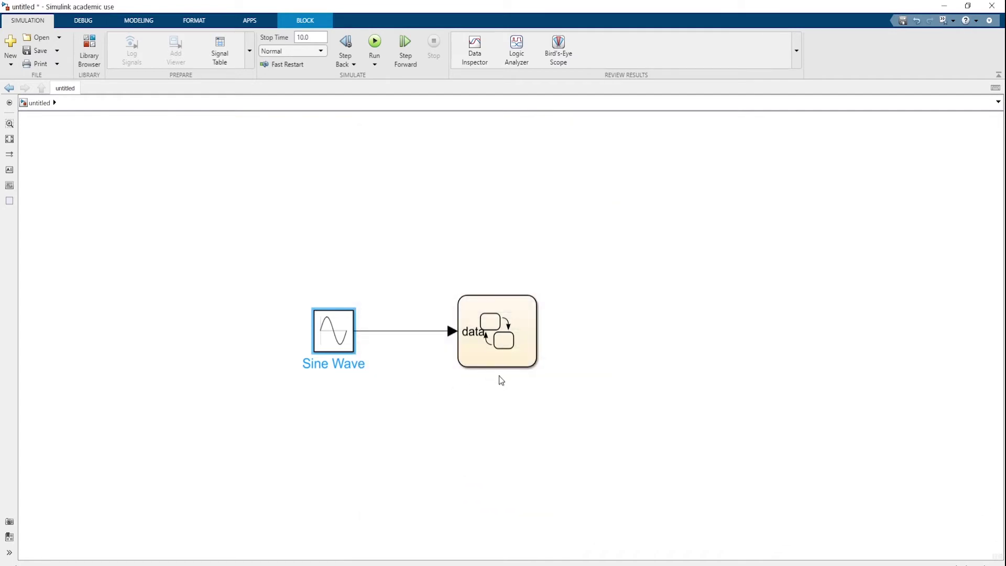
Step: Search the library for 'scope' and drop a Scope block right of the chart
left_click(498, 326)
left_click(95, 51)
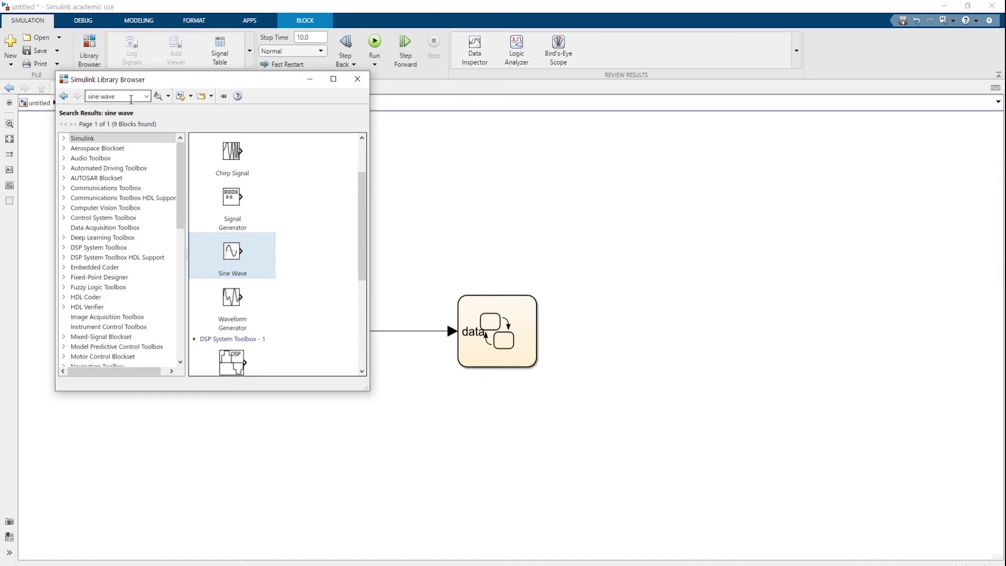
triple_click(131, 100)
type("sc")
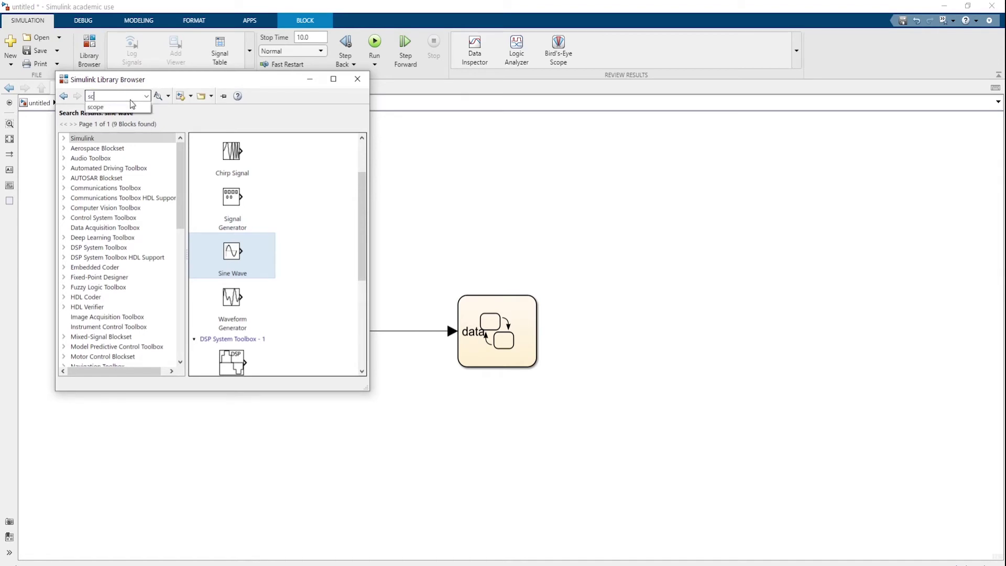
type("ope")
key("Return")
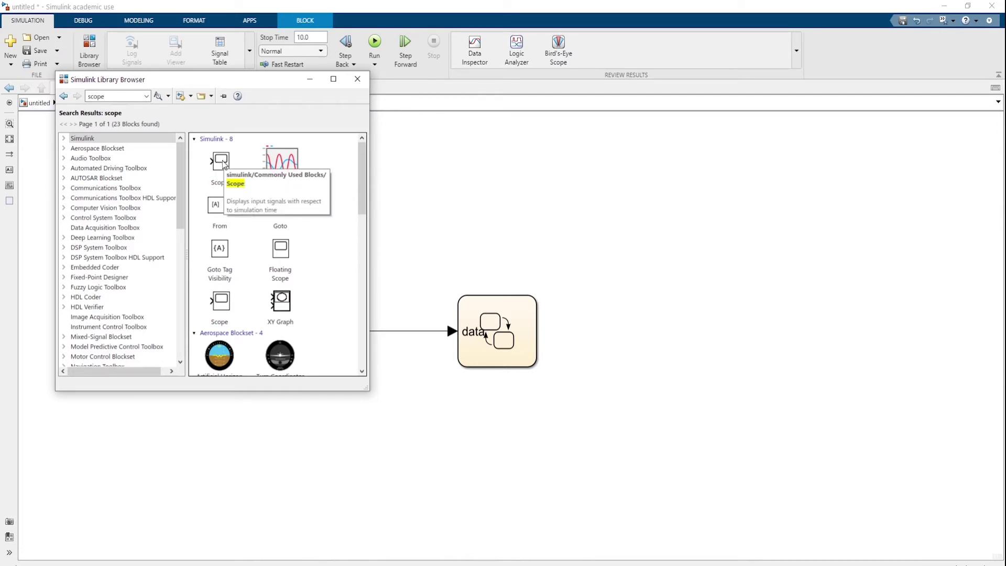
left_click_drag(222, 164, 481, 176)
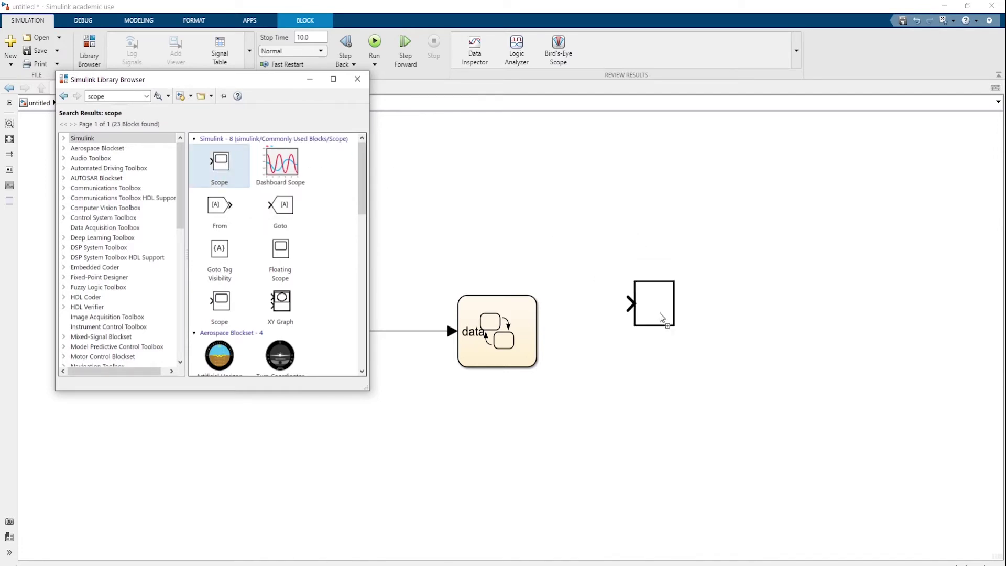
left_click_drag(668, 328, 669, 329)
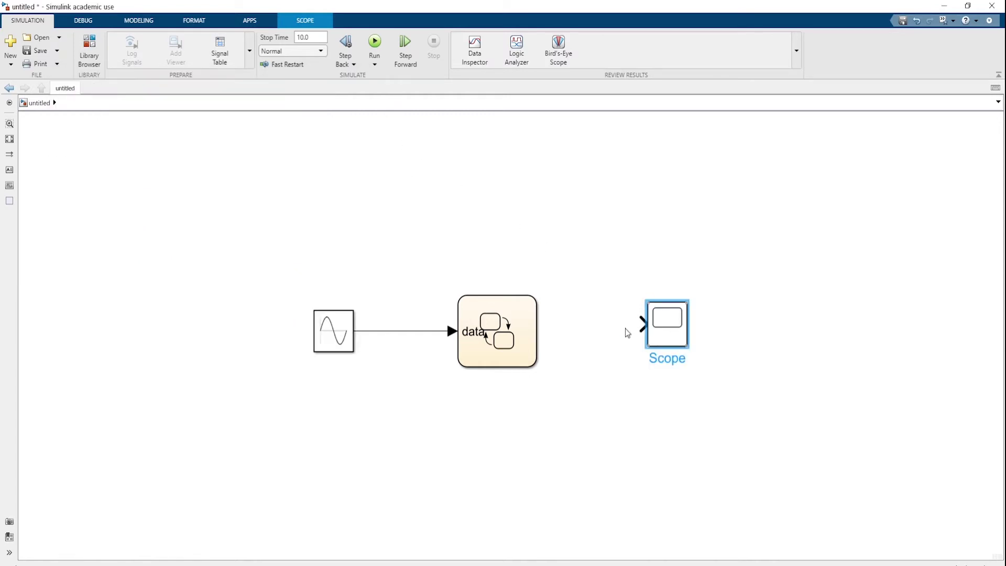
Step: Connect the chart's data1 output to the Scope and set its Number of Ports to 2
left_click_drag(539, 334, 669, 342)
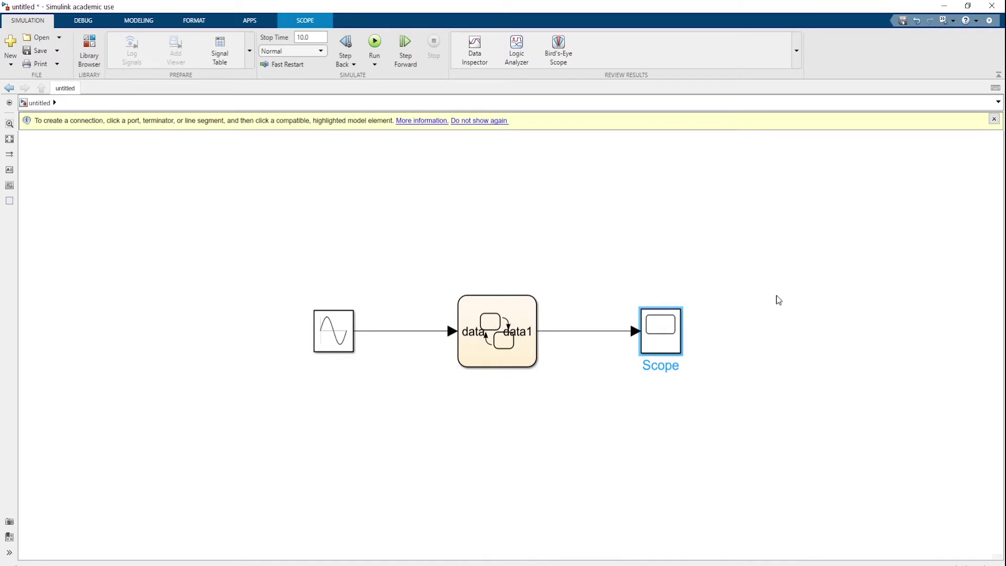
left_click(703, 318)
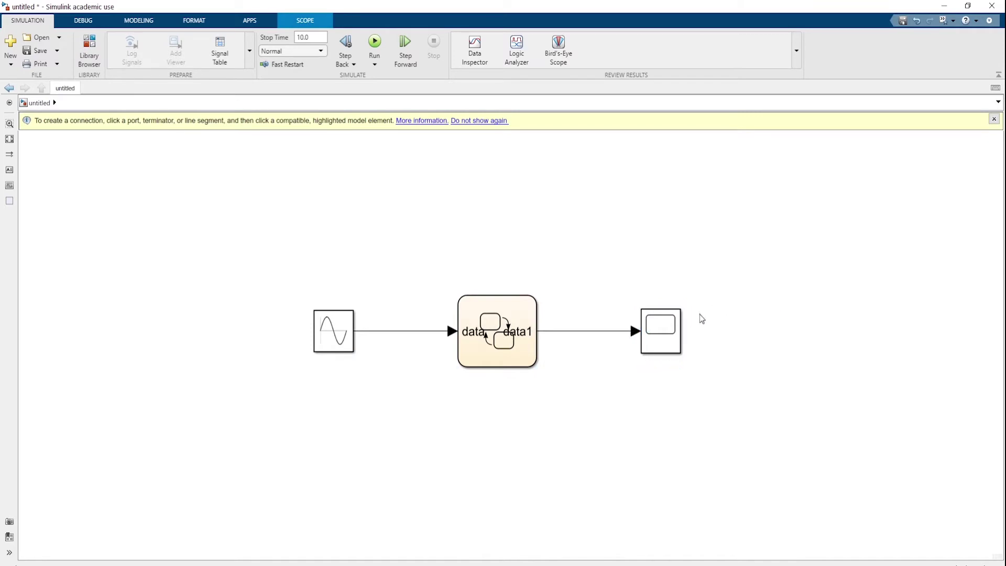
left_click(668, 333)
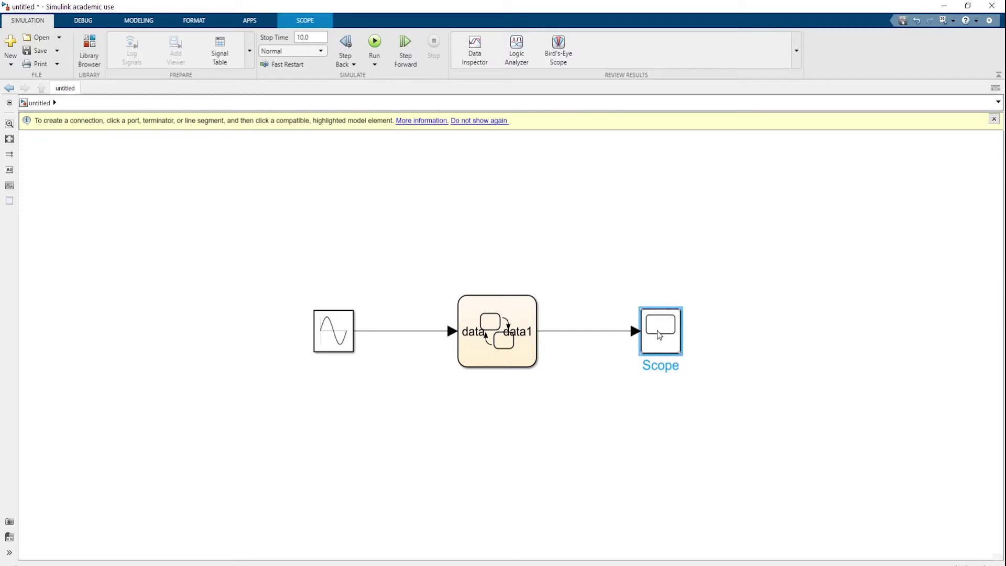
left_click(314, 22)
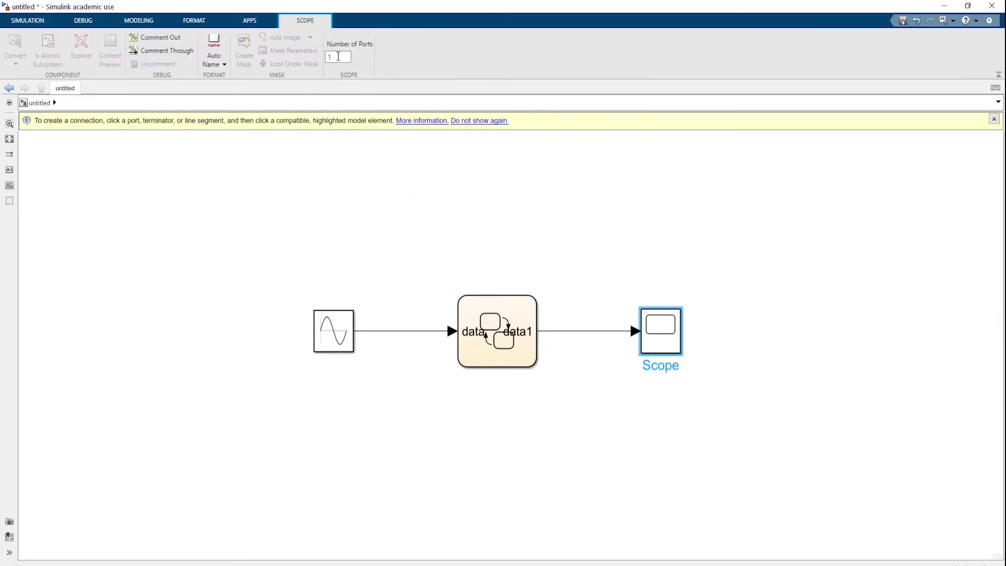
double_click(338, 57)
left_click(599, 175)
left_click(676, 352)
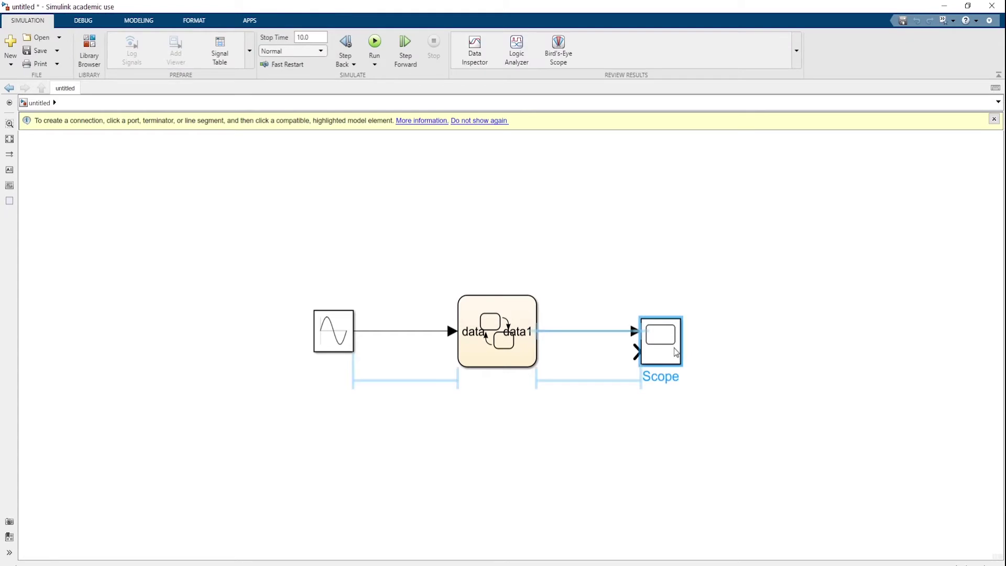
Step: Wire data1 to the Scope's second input, resize the Scope, and branch the sine into the first
left_click(637, 352)
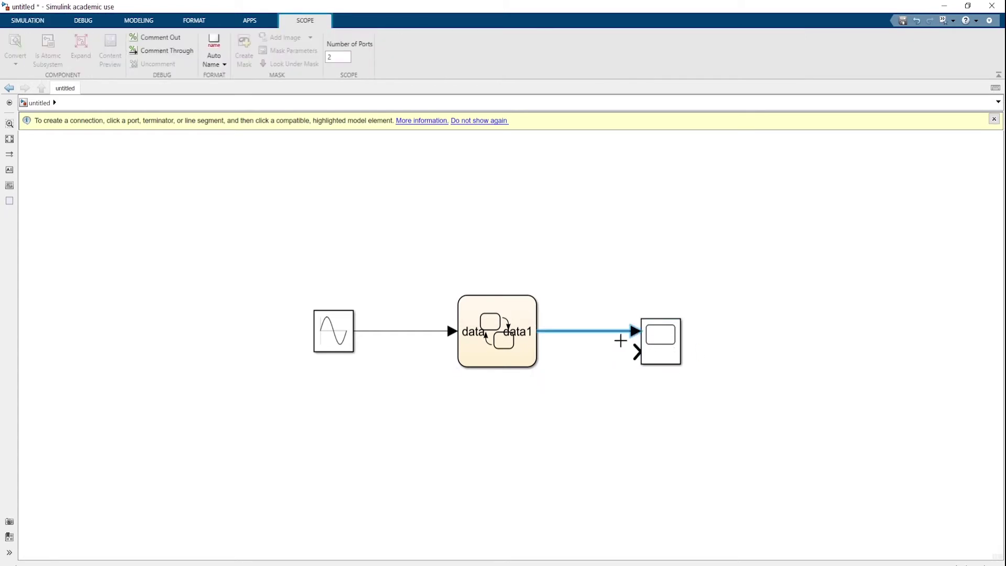
left_click(620, 340)
left_click_drag(674, 358, 675, 335)
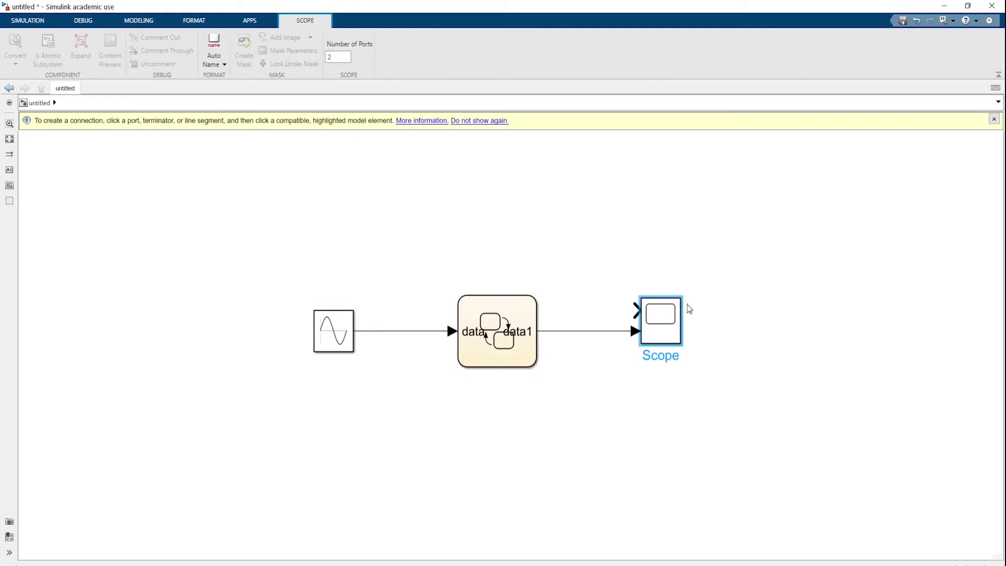
left_click_drag(682, 297, 734, 233)
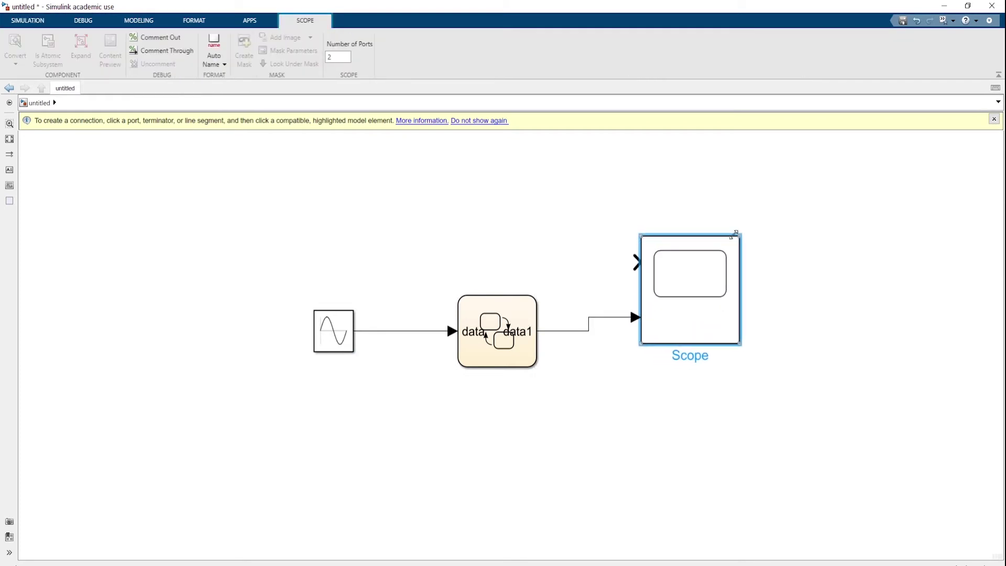
left_click_drag(739, 317, 687, 330)
left_click_drag(382, 331, 635, 277)
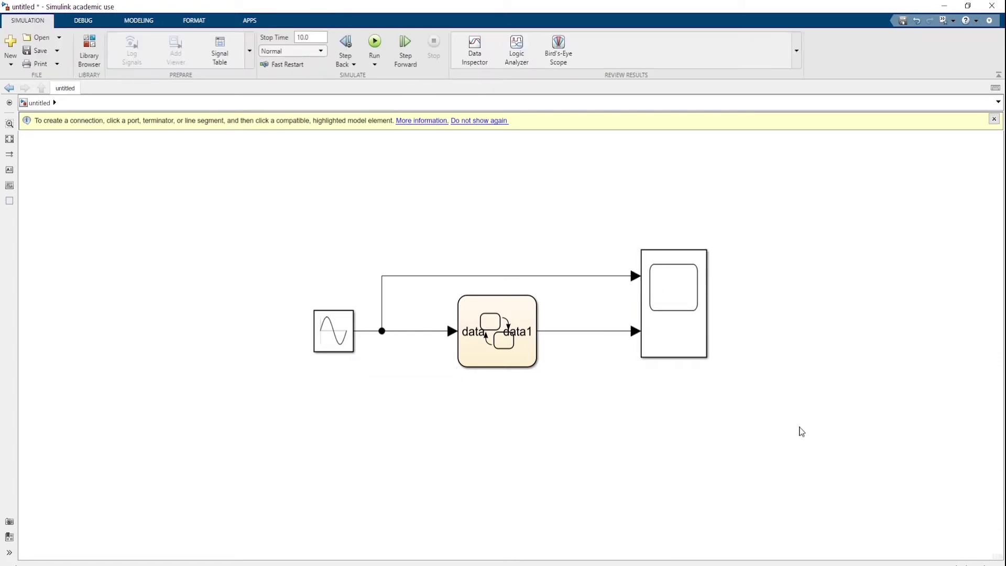
Step: Enlarge the chart block and reposition the Sine Wave and Scope blocks
left_click(334, 340)
left_click(685, 279)
left_click(477, 357)
left_click(676, 344)
left_click(454, 367)
left_click_drag(454, 370, 403, 418)
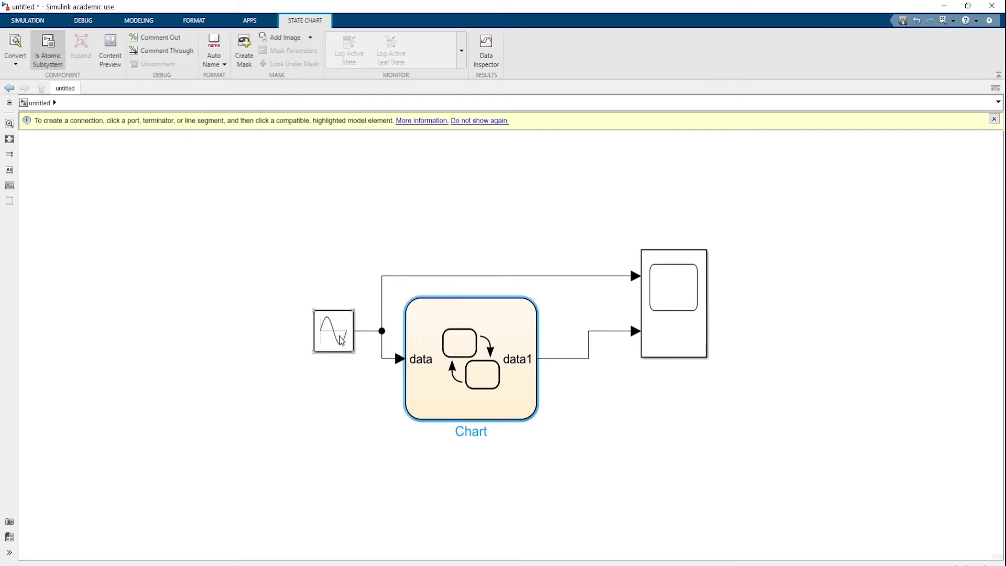
left_click_drag(341, 341, 346, 292)
left_click(652, 355)
left_click(282, 358)
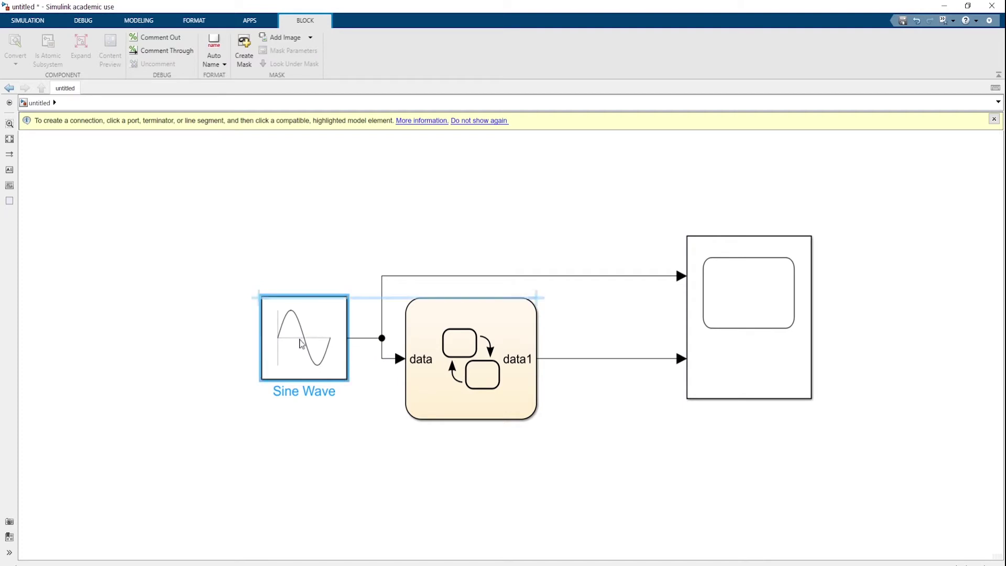
key("ctrl+z")
Step: Update the diagram with Ctrl+D so lines show dimension 1 for sine and ? for data1
left_click(516, 196)
left_click(722, 376)
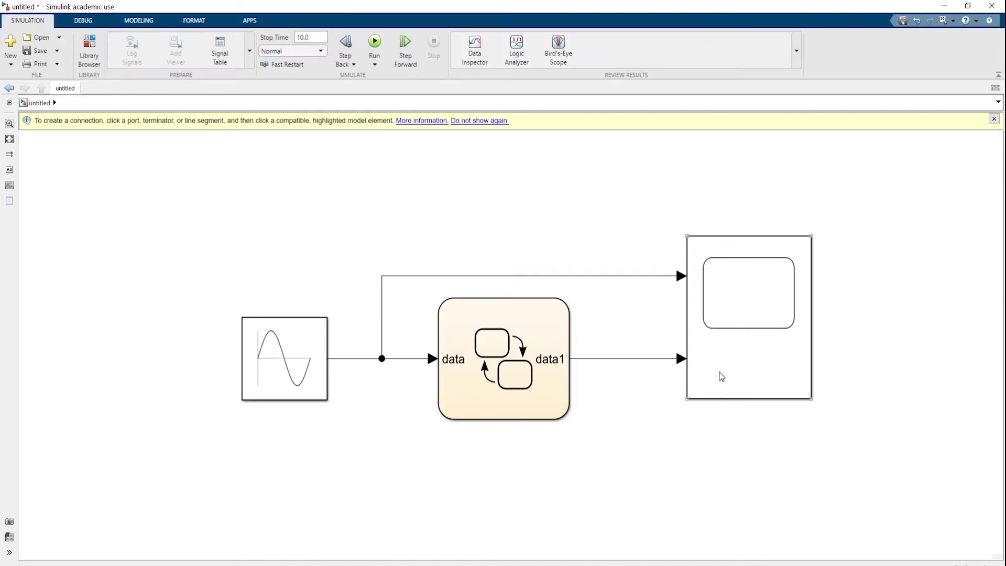
left_click(267, 379)
left_click(462, 380)
left_click(673, 370)
key("ctrl+d")
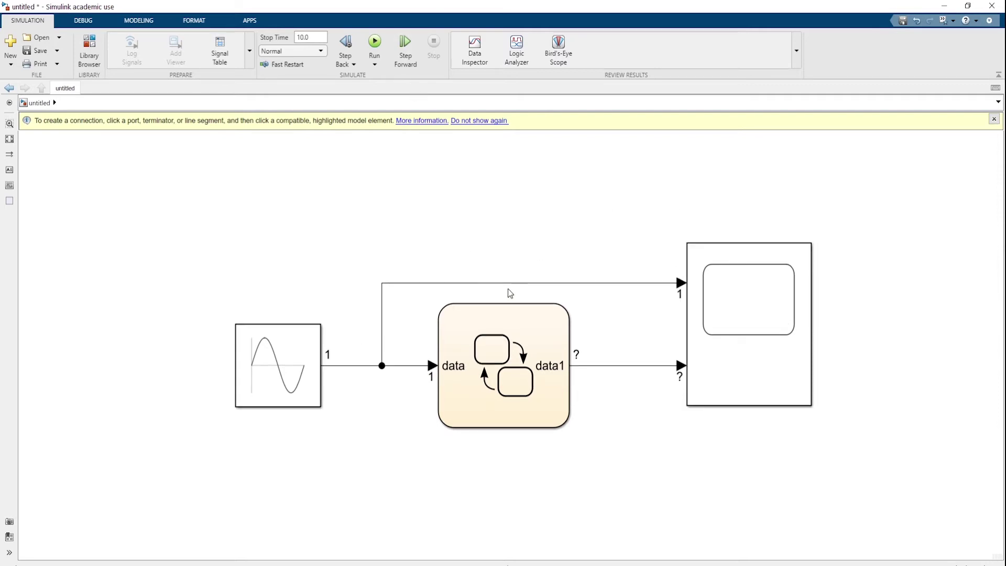
left_click(497, 410)
Step: Open the Chart and rename its first data symbol to x
double_click(459, 370)
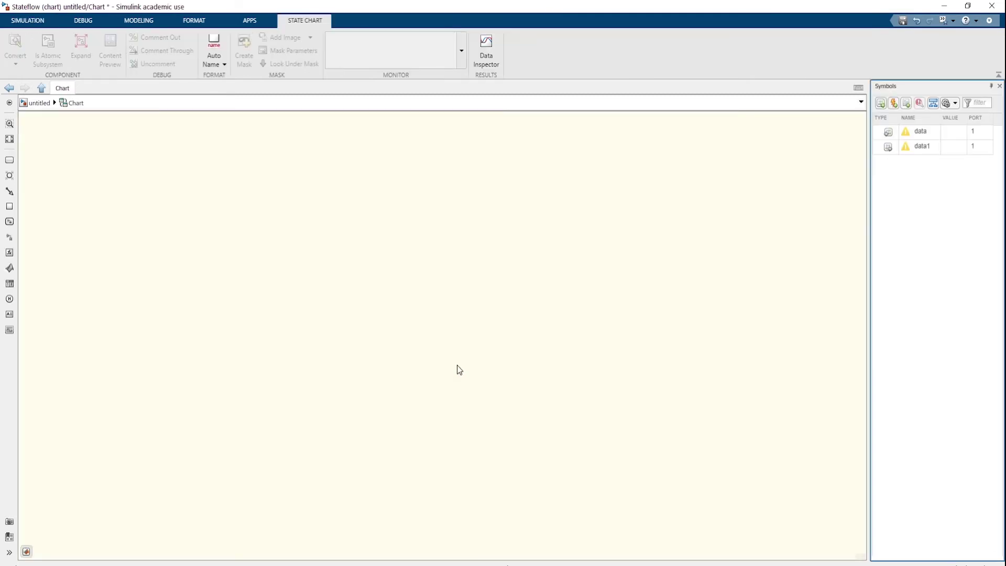
left_click(921, 131)
left_click(921, 131)
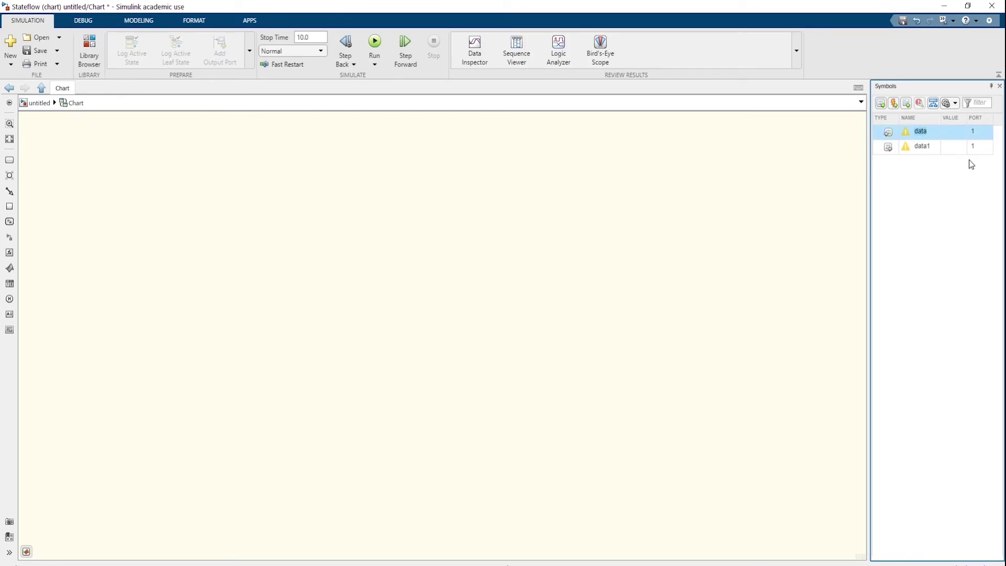
type("x")
left_click(902, 177)
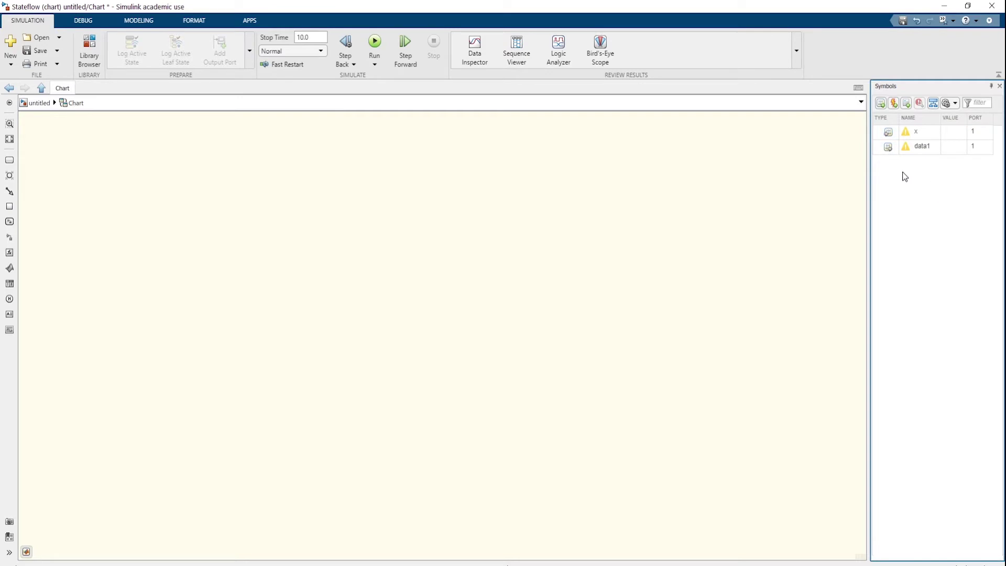
Step: Rename symbol x to input and data1 to output, then return to the top-level model
left_click(918, 131)
double_click(916, 131)
key("BackSpace")
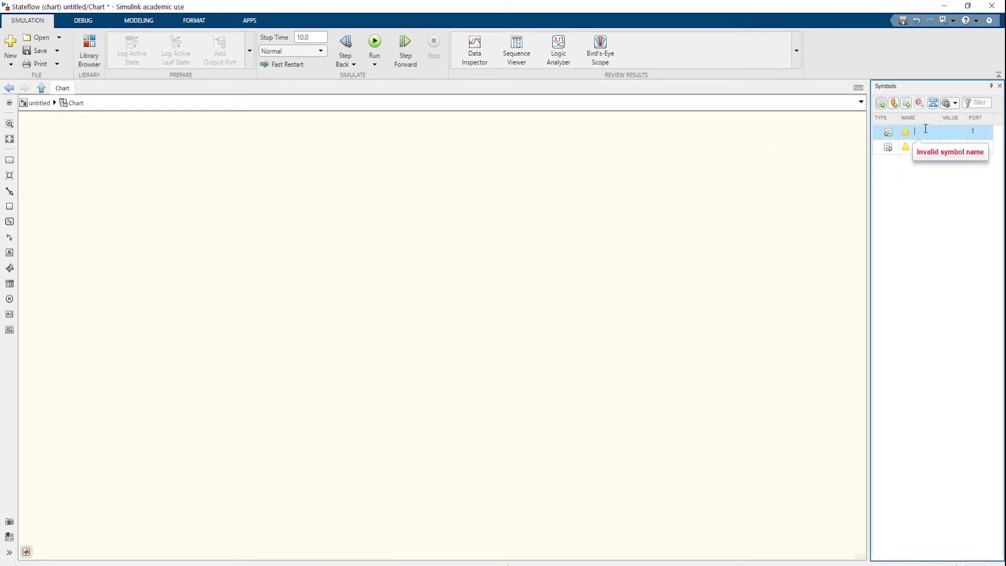
type("input")
left_click(921, 147)
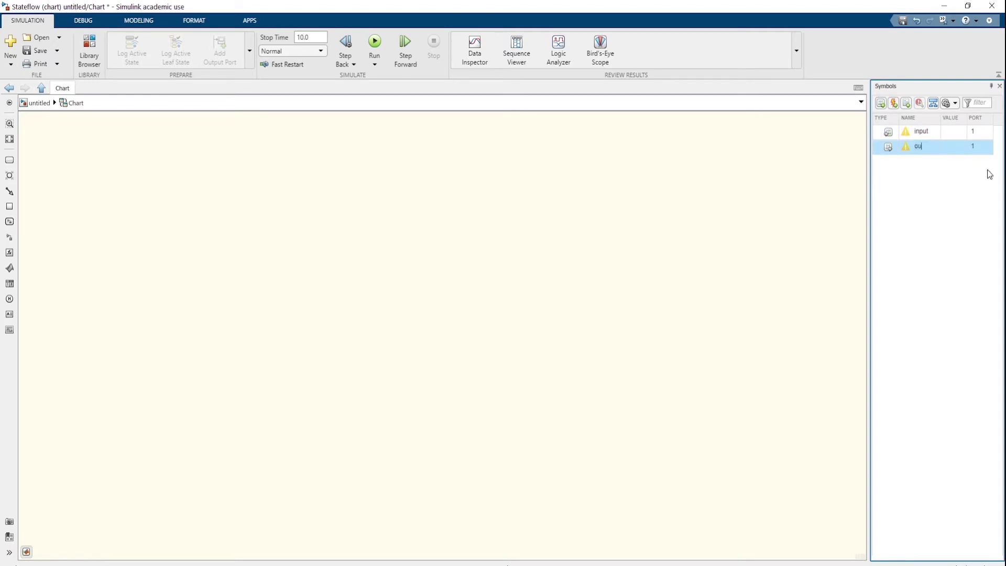
left_click(788, 234)
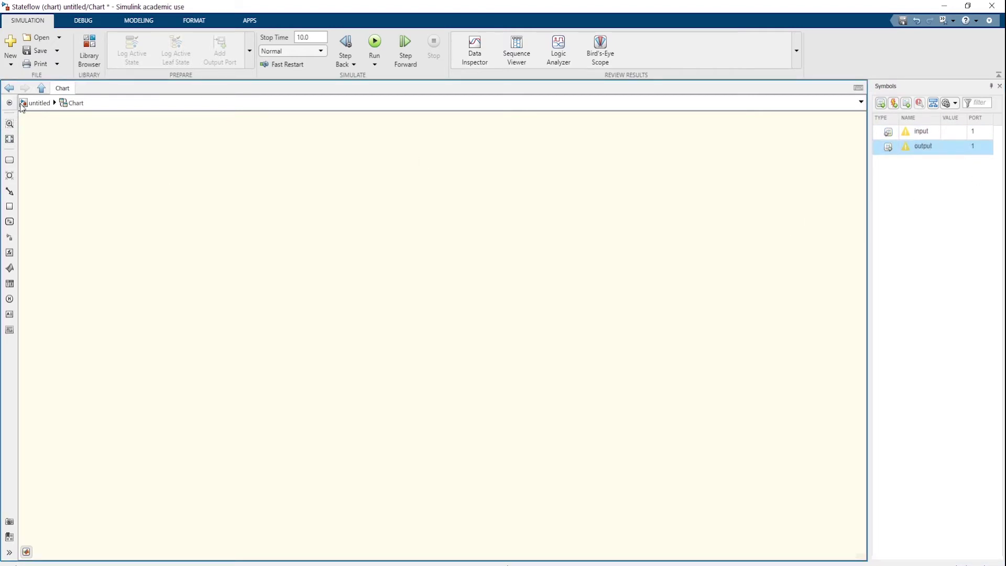
left_click(35, 105)
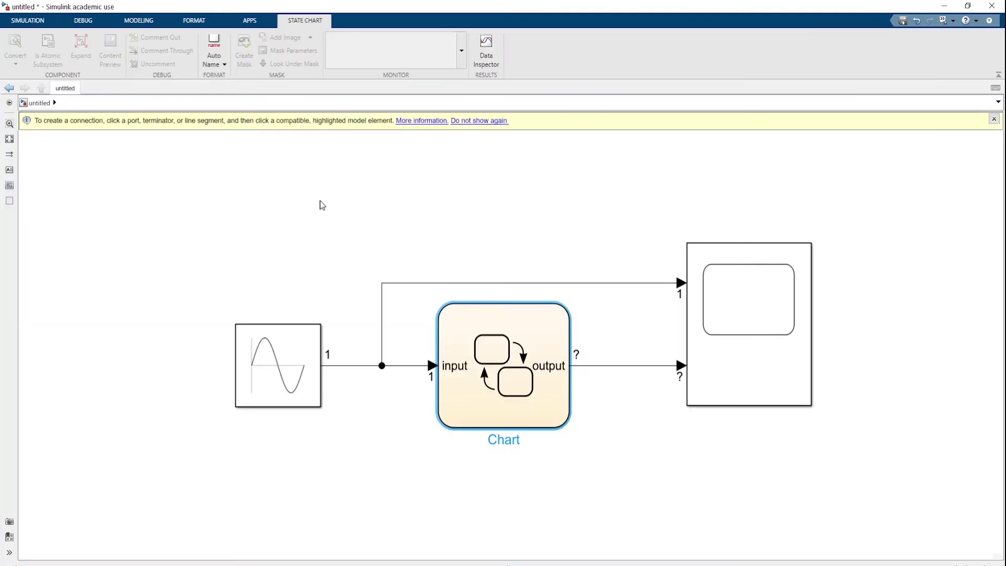
Step: Deselect the Chart block and reopen it in the Stateflow editor
left_click(497, 222)
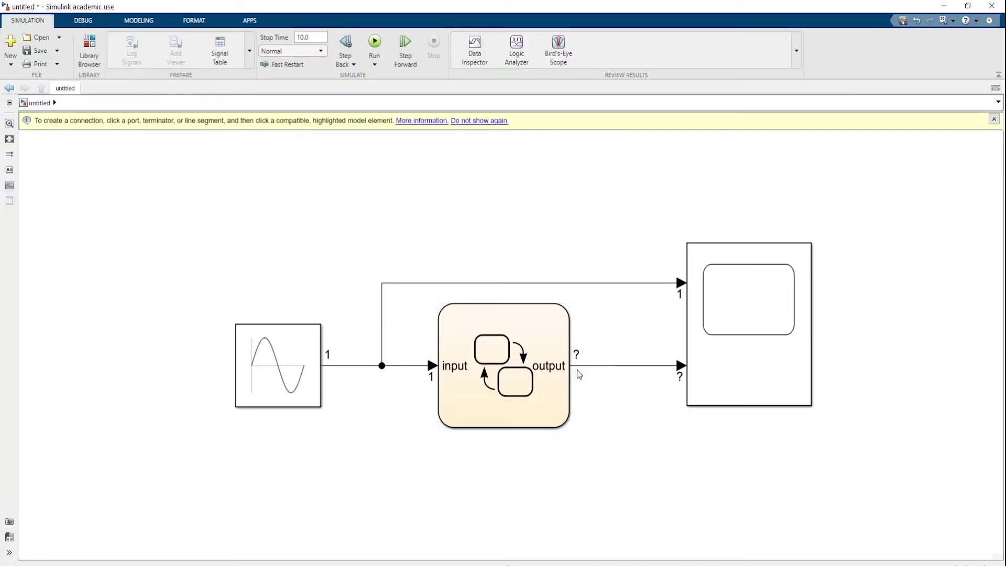
double_click(492, 341)
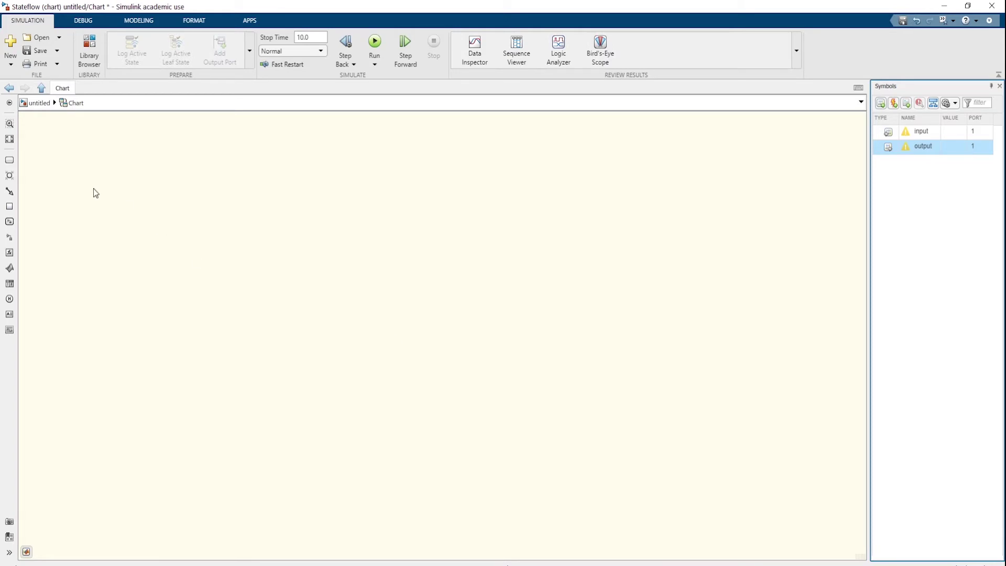
left_click(9, 159)
Step: Place a state named ON with the action output=1;
left_click(248, 279)
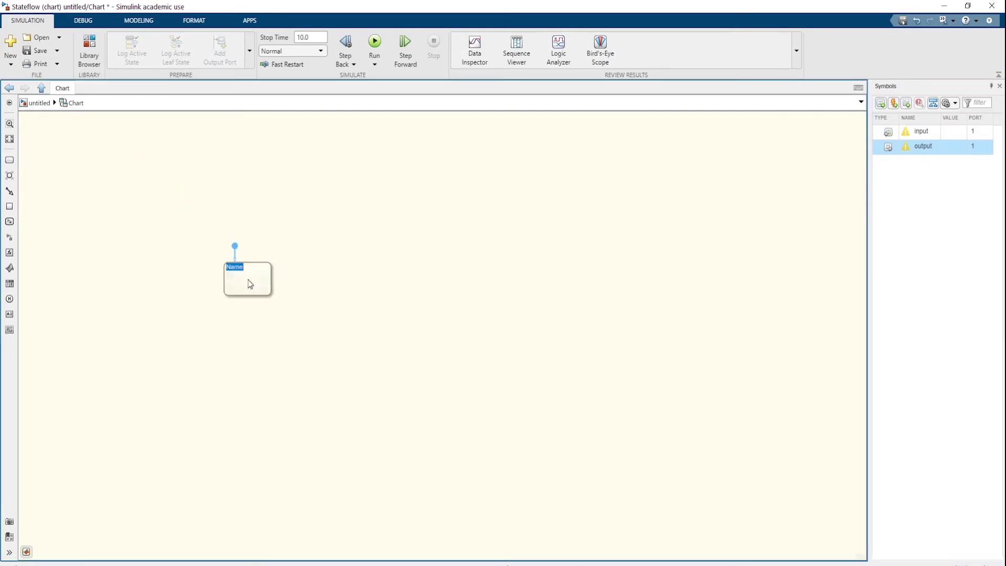
scroll(282, 277, "up", 4)
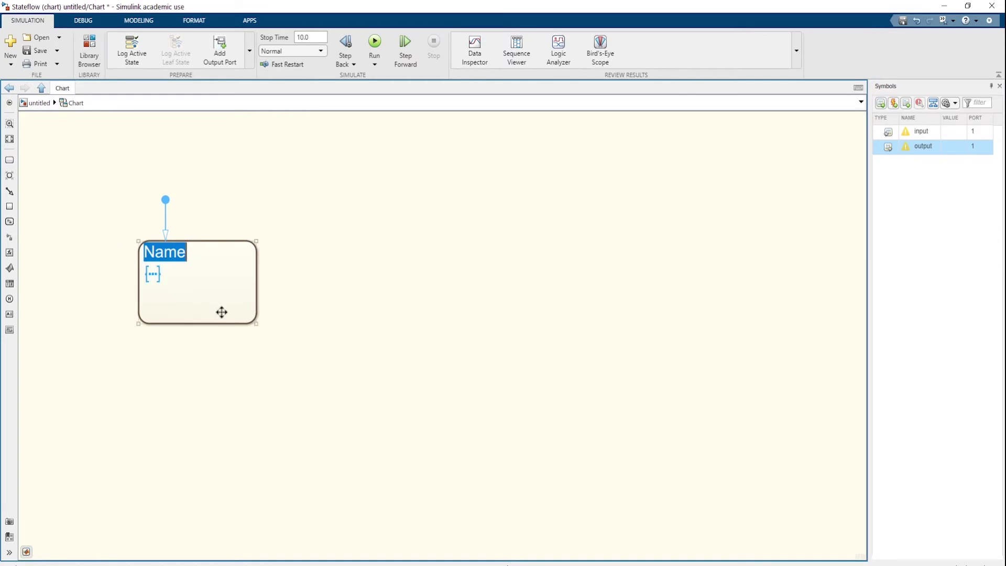
type("ON")
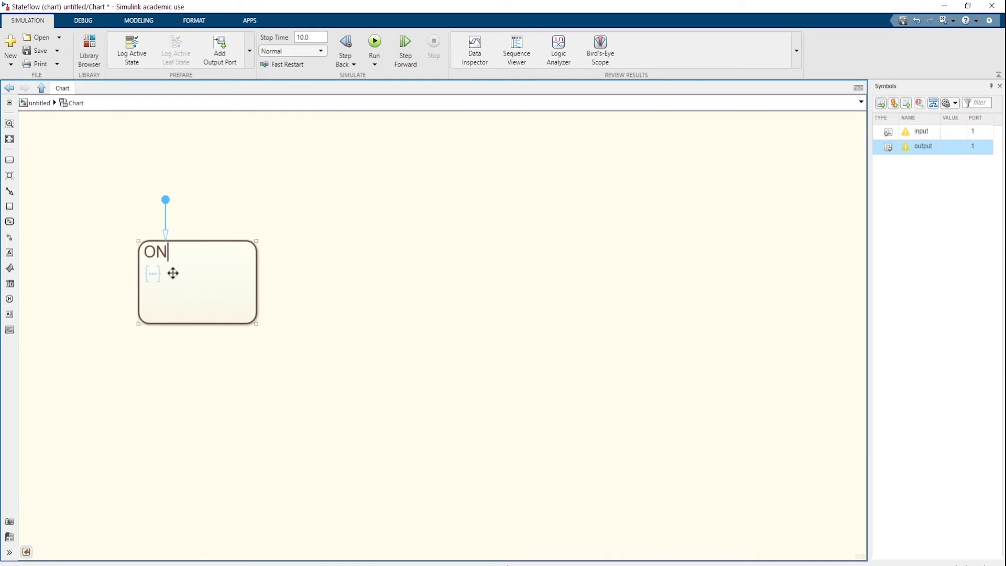
left_click(154, 274)
left_click(161, 272)
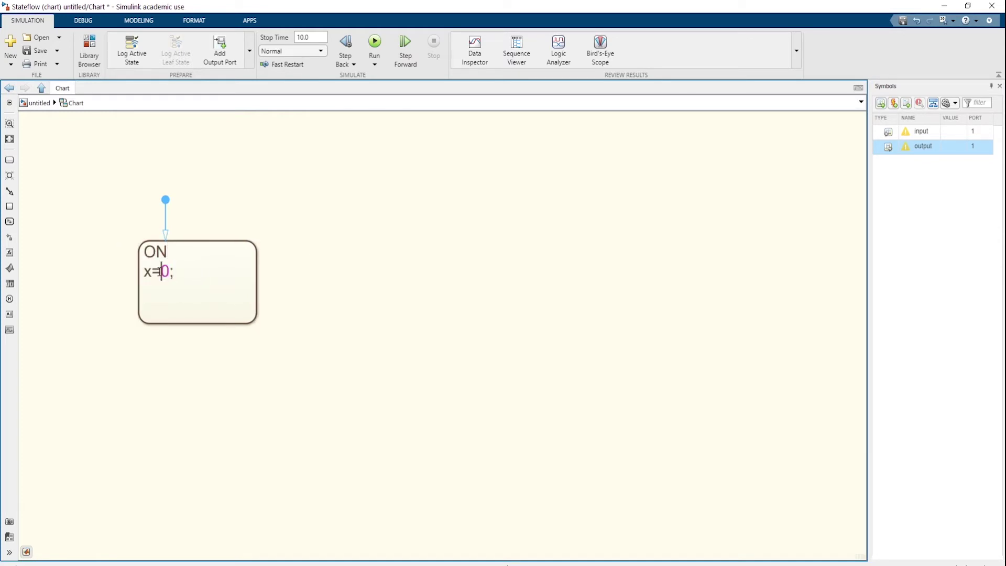
left_click(150, 275)
left_click(238, 264)
key("BackSpace")
type("output")
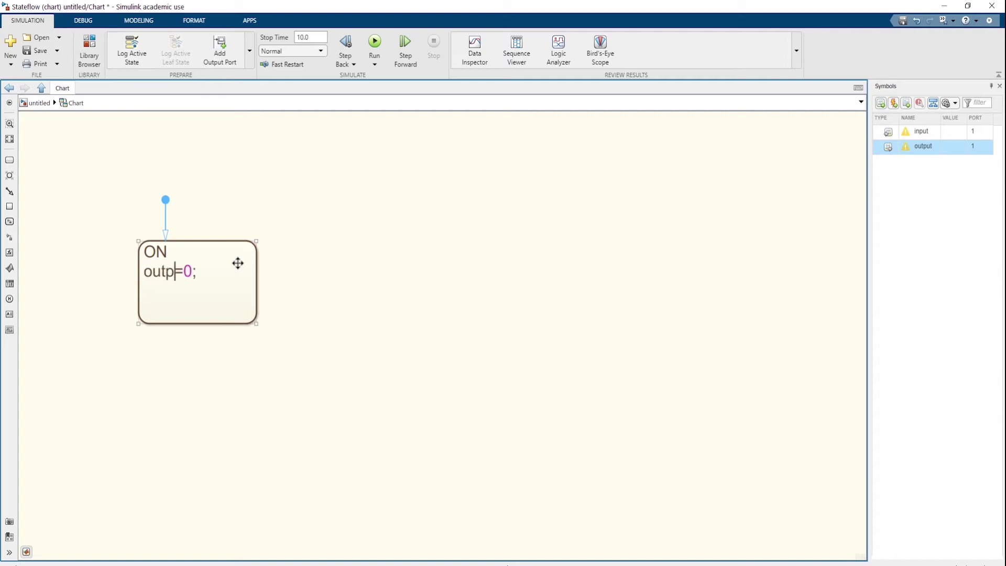
key("Right")
key("Right")
key("BackSpace")
type("1")
left_click(326, 251)
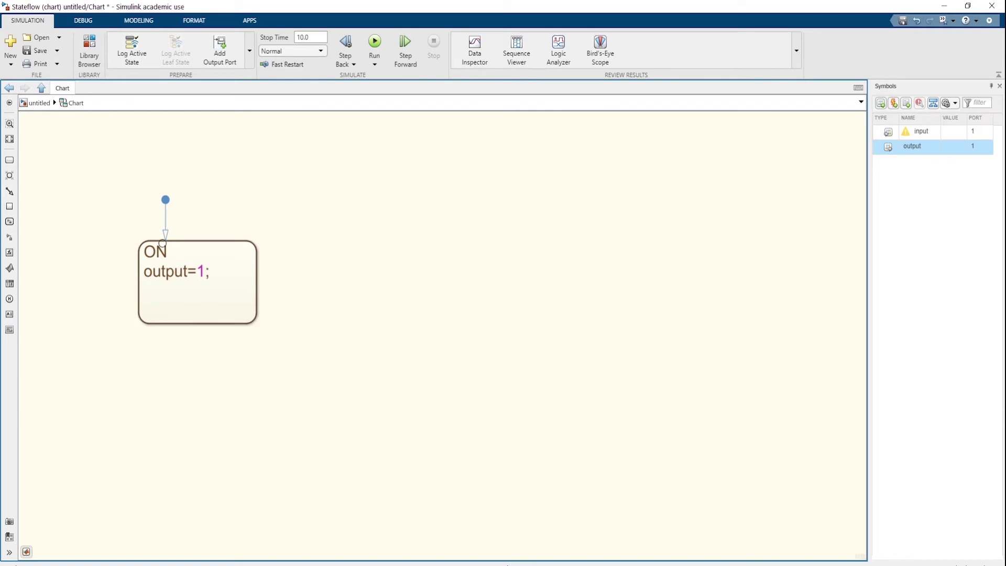
Step: Add a second state named OFF to the right with the action output=-1;
left_click_drag(9, 160, 424, 288)
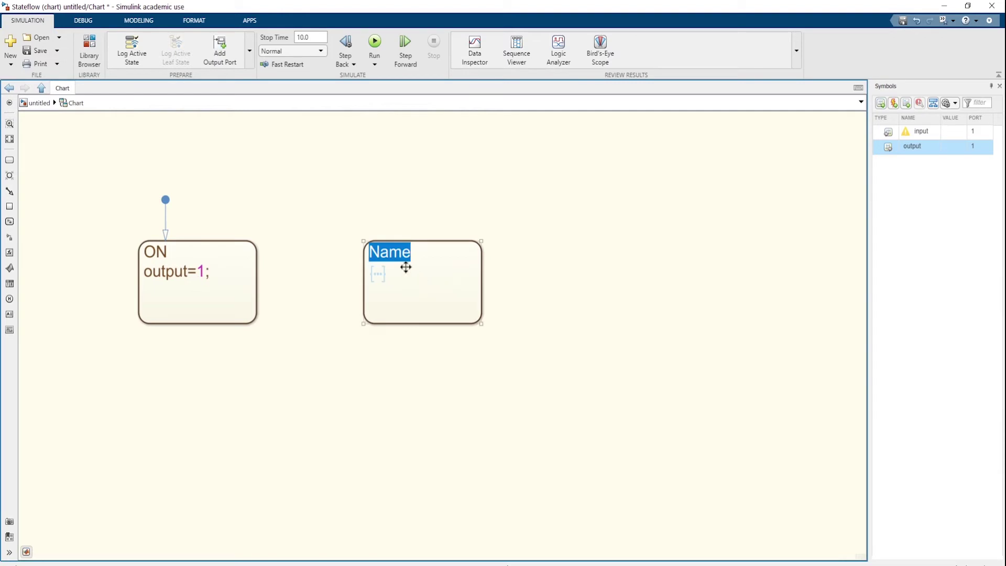
type("OFF")
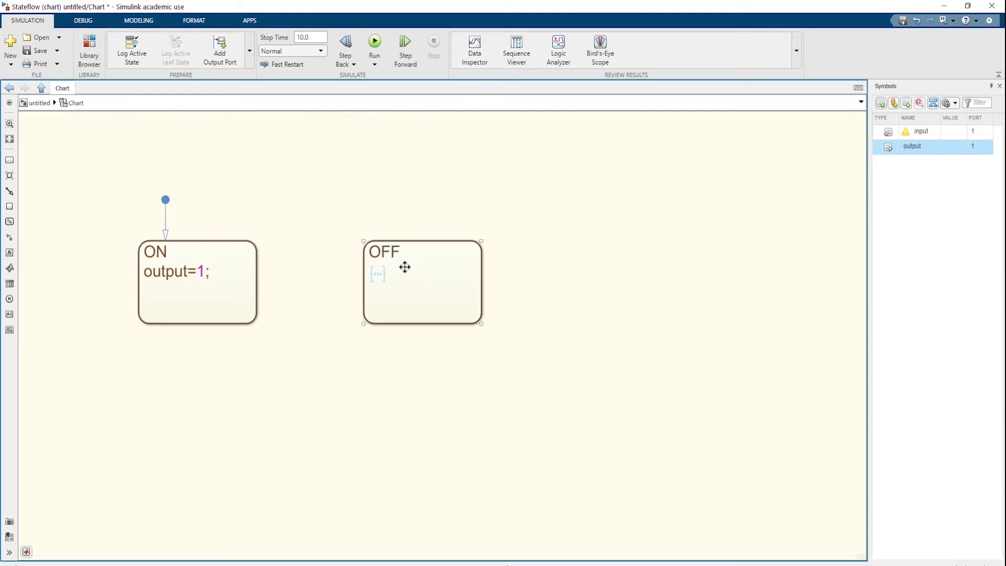
key("Return")
type("x=0;")
triple_click(386, 271)
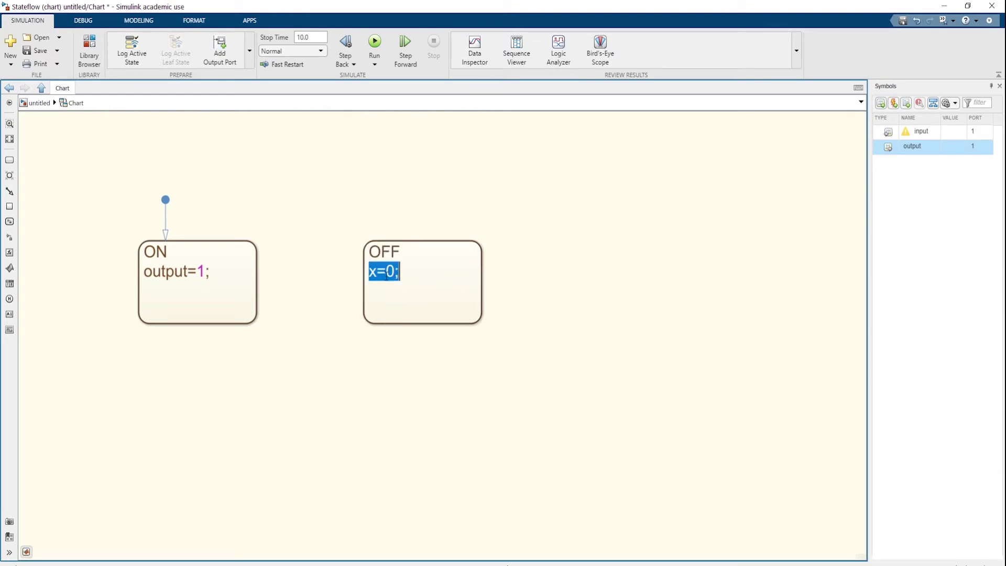
key("Left")
key("Right")
key("BackSpace")
type("o")
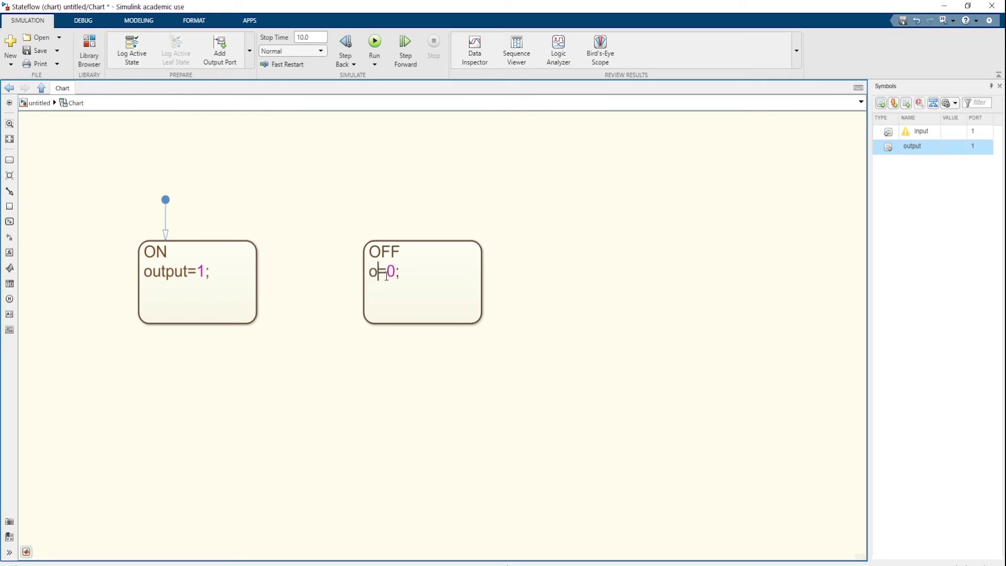
type("utput")
key("Right")
key("Delete")
type("-1")
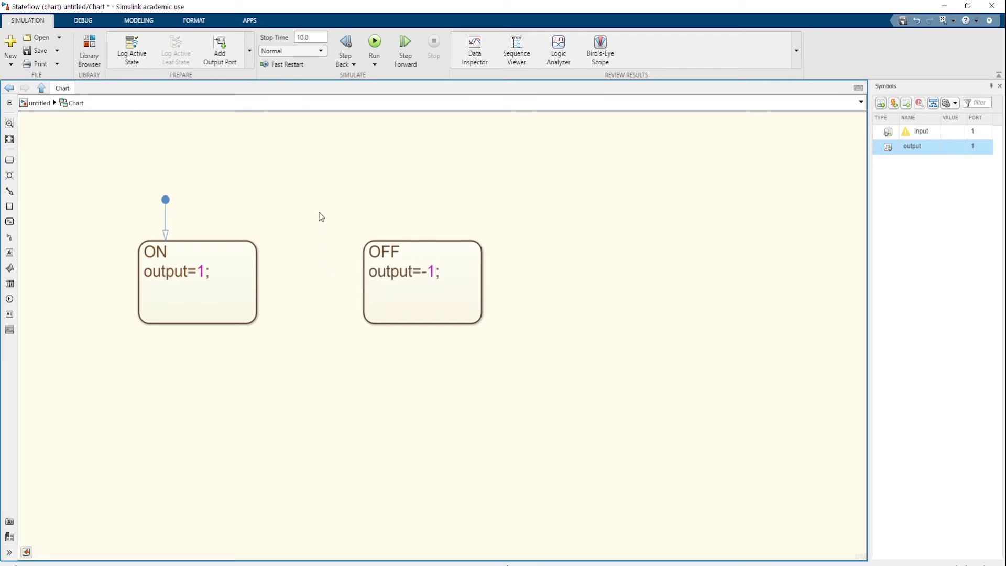
left_click(223, 269)
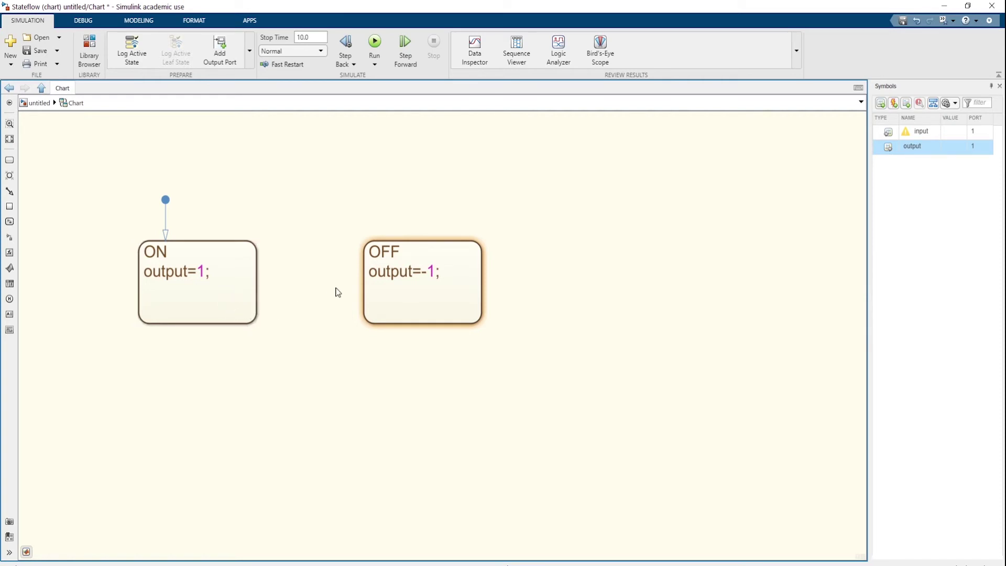
left_click(444, 287)
left_click(291, 288)
Step: Draw a transition from ON to OFF with condition [input < 0]
left_click_drag(258, 266, 364, 265)
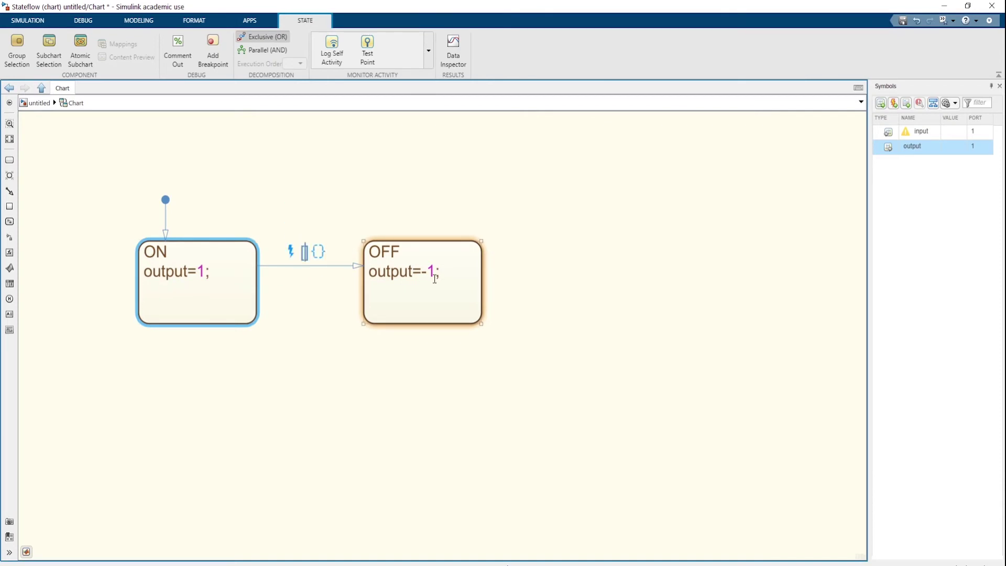
type("[input")
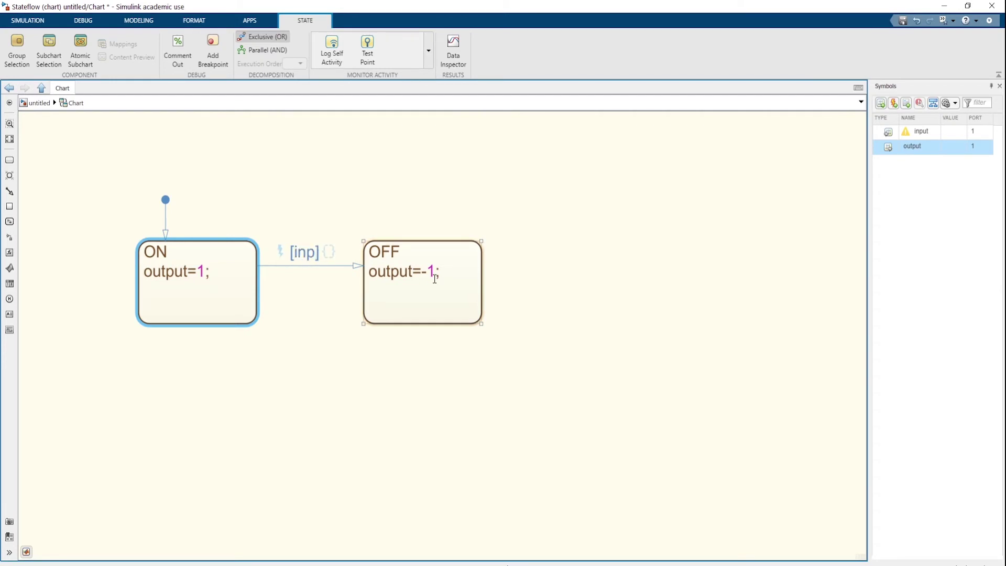
type(" < -")
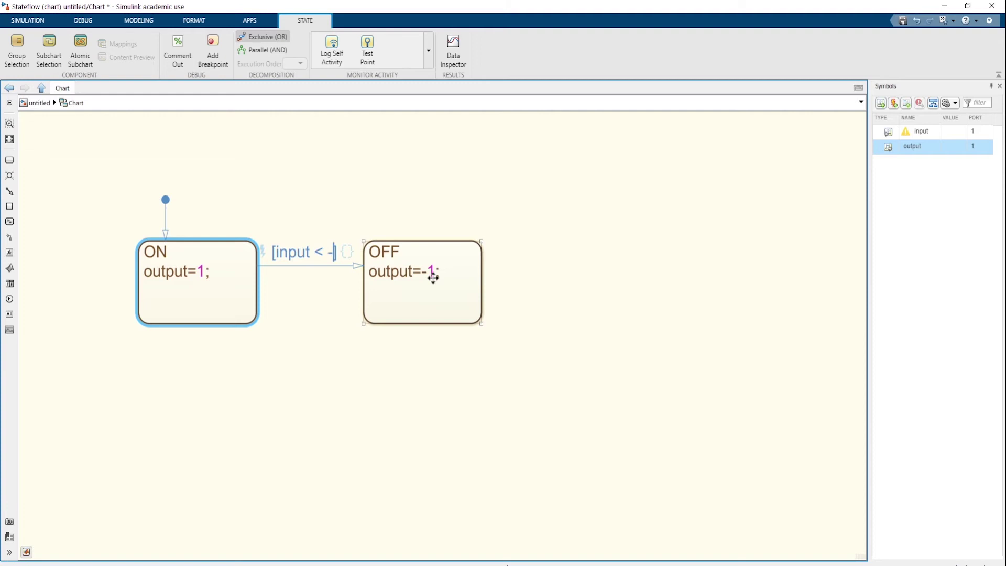
key("BackSpace")
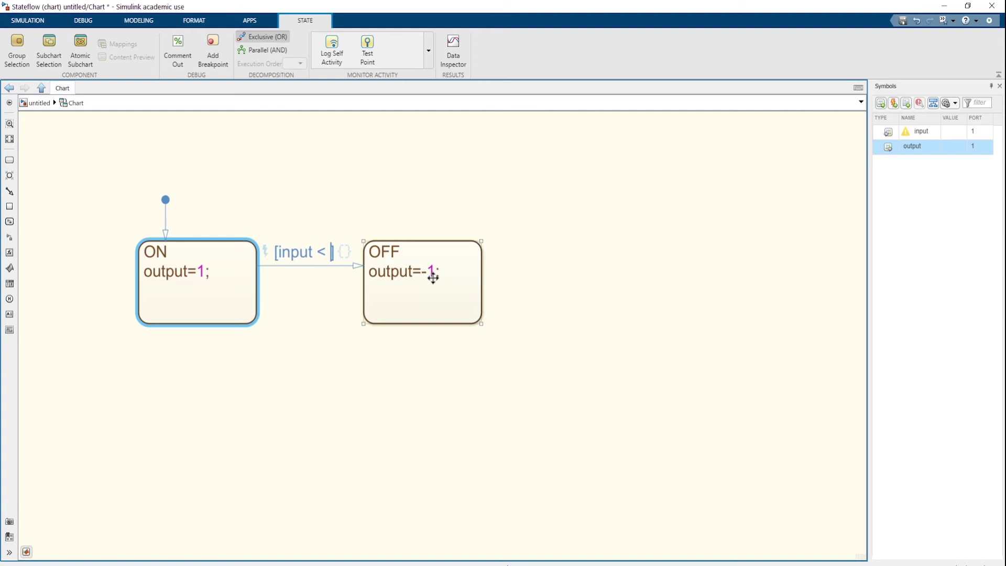
type("0]")
left_click(365, 394)
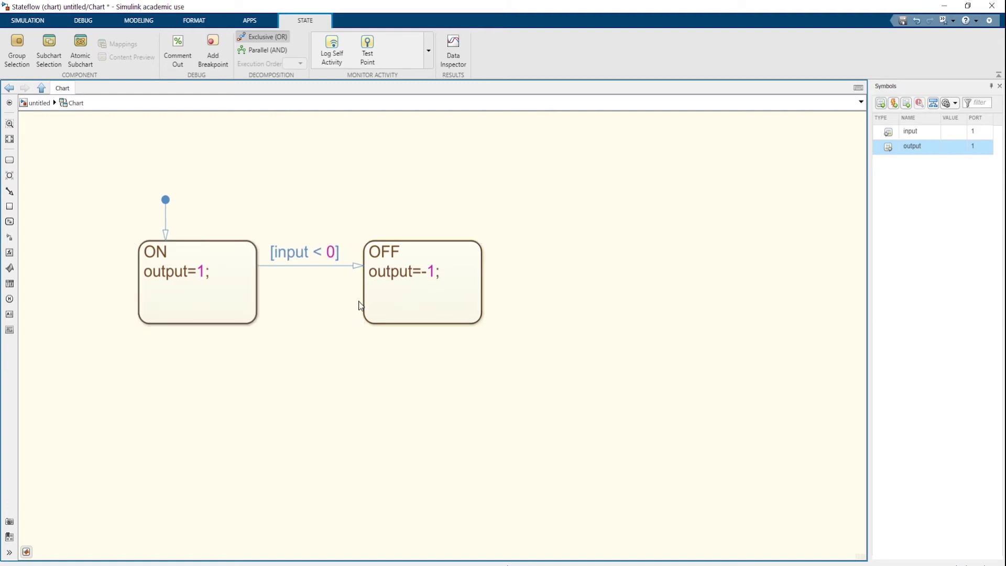
Step: Draw an input > 0 transition from OFF back to ON, move OFF further right, and return to the model
left_click_drag(363, 299, 259, 299)
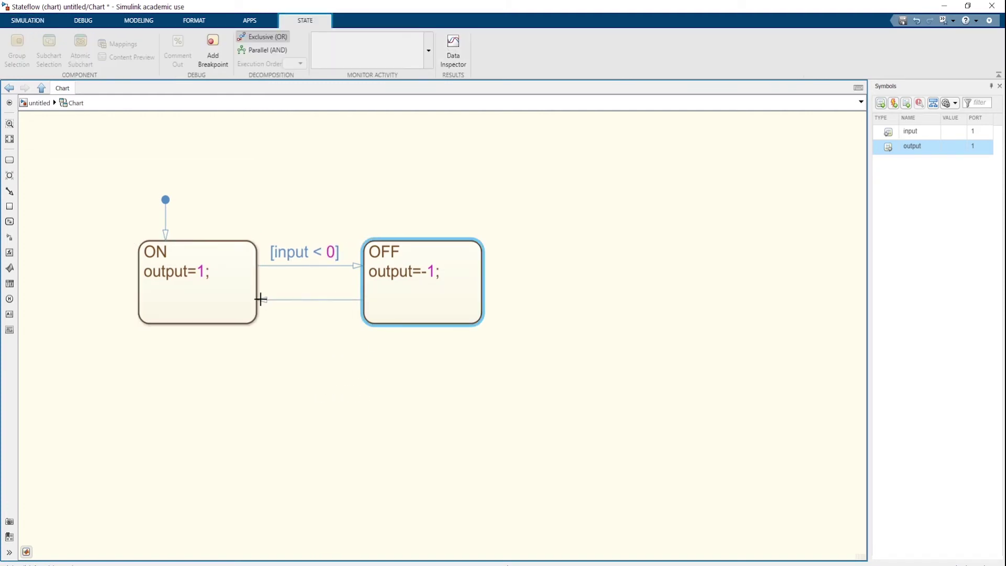
mouse_move(317, 276)
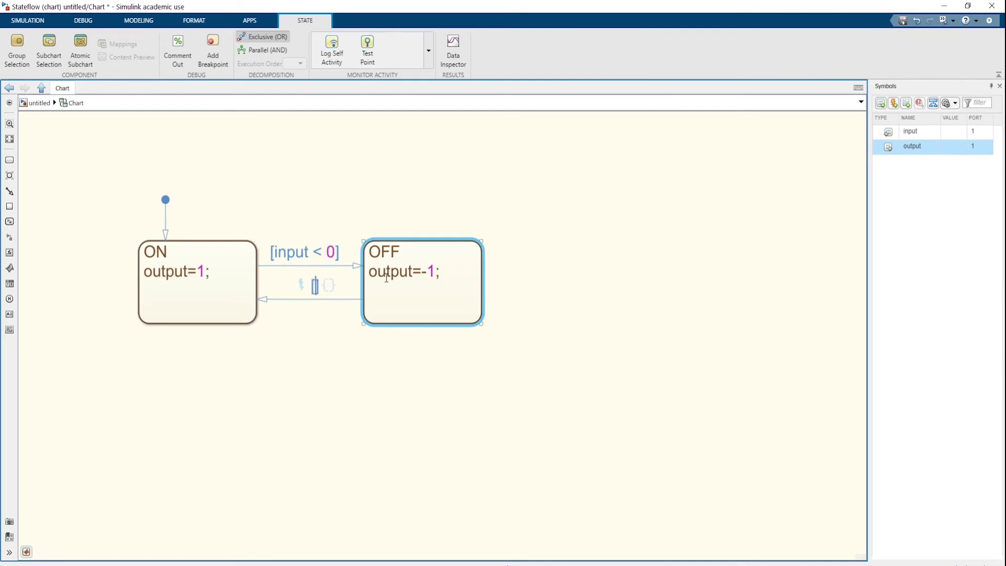
type("input ")
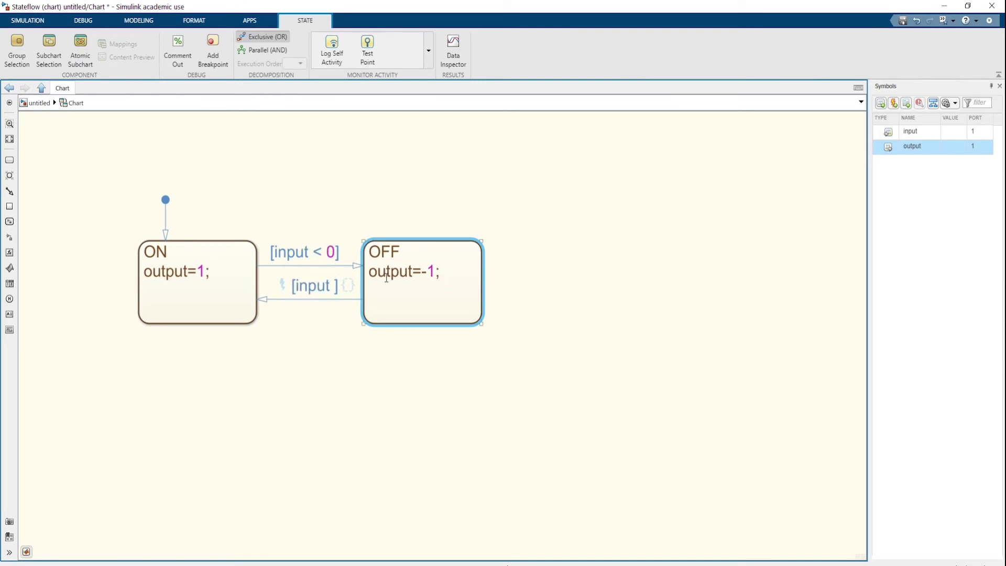
type(">")
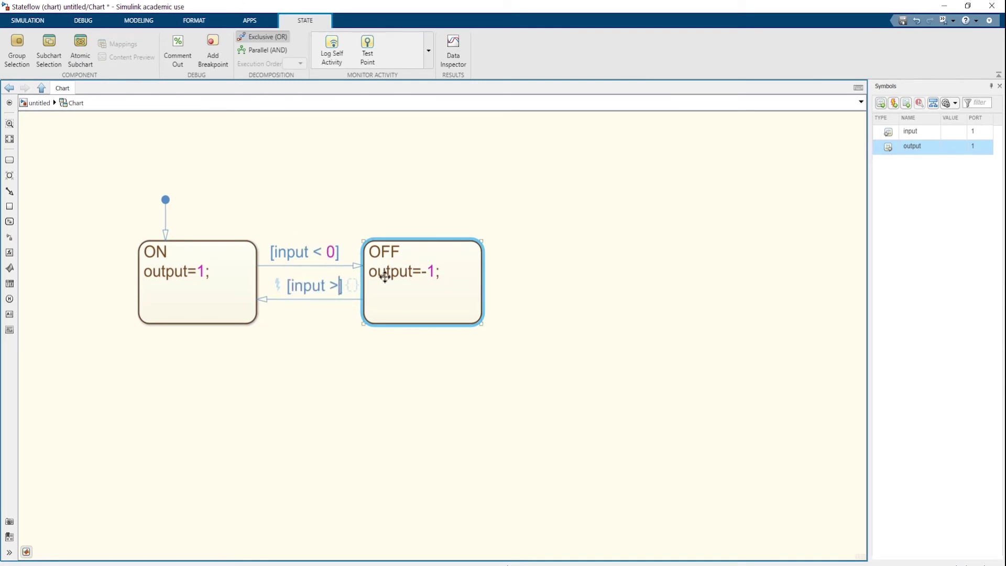
type(" 0")
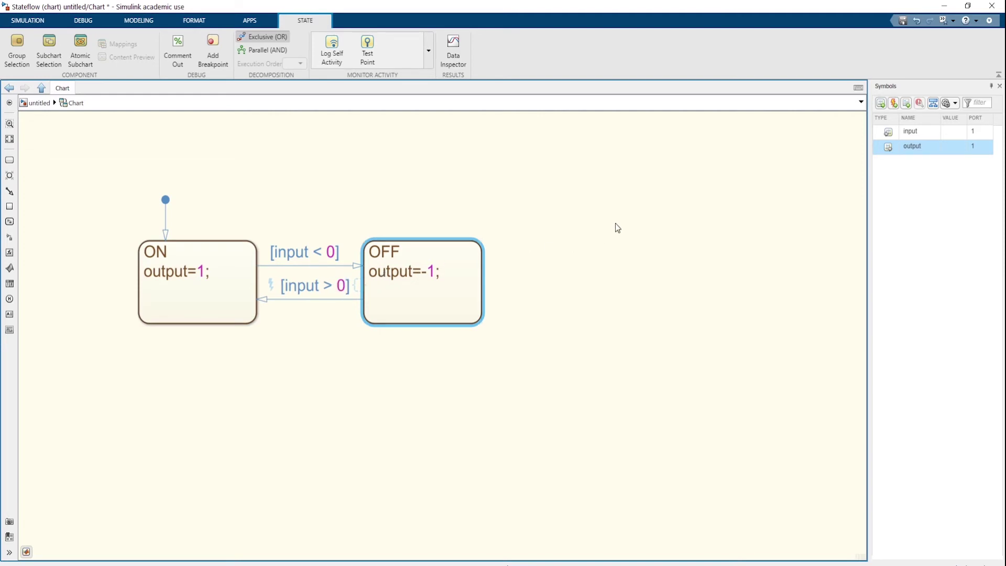
left_click(617, 227)
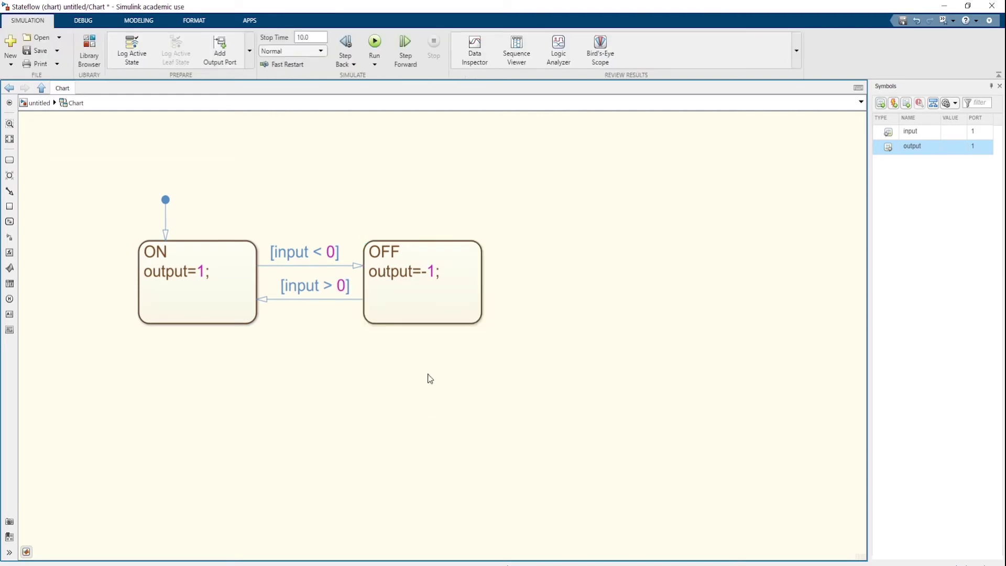
left_click_drag(455, 296, 587, 287)
left_click(434, 207)
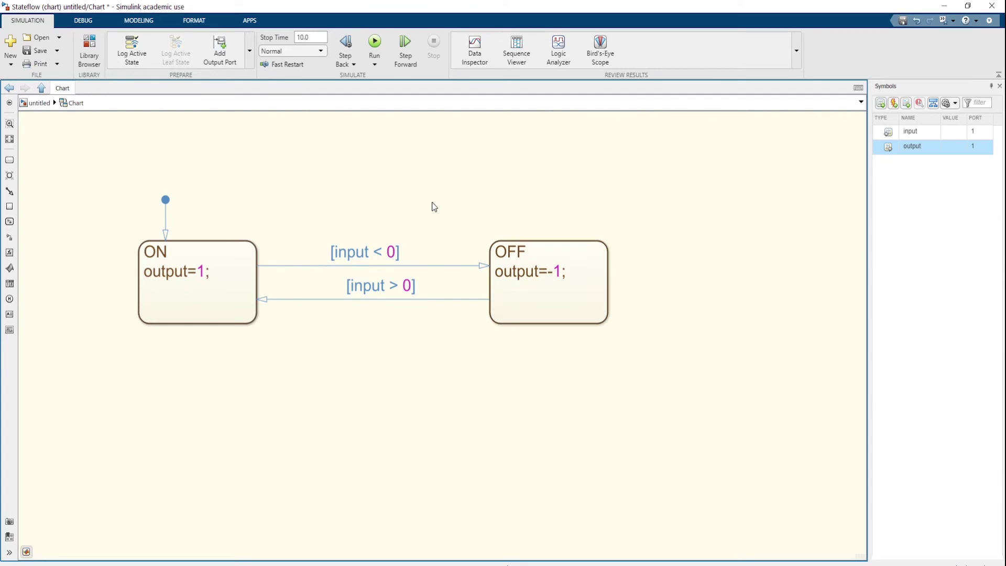
left_click(42, 103)
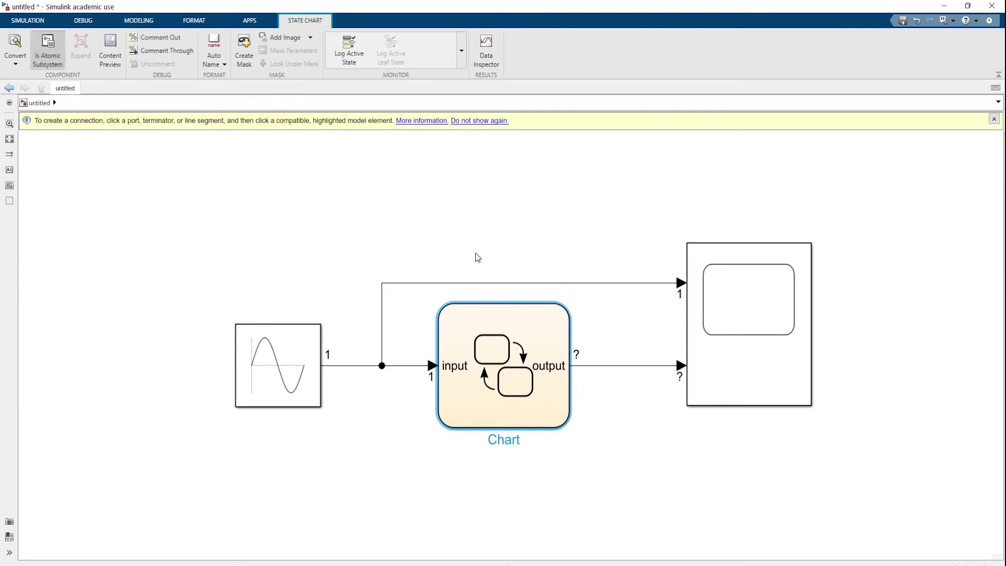
Step: Save the model as sinetosquare in the user folder after System32 refuses permission
key("ctrl+s")
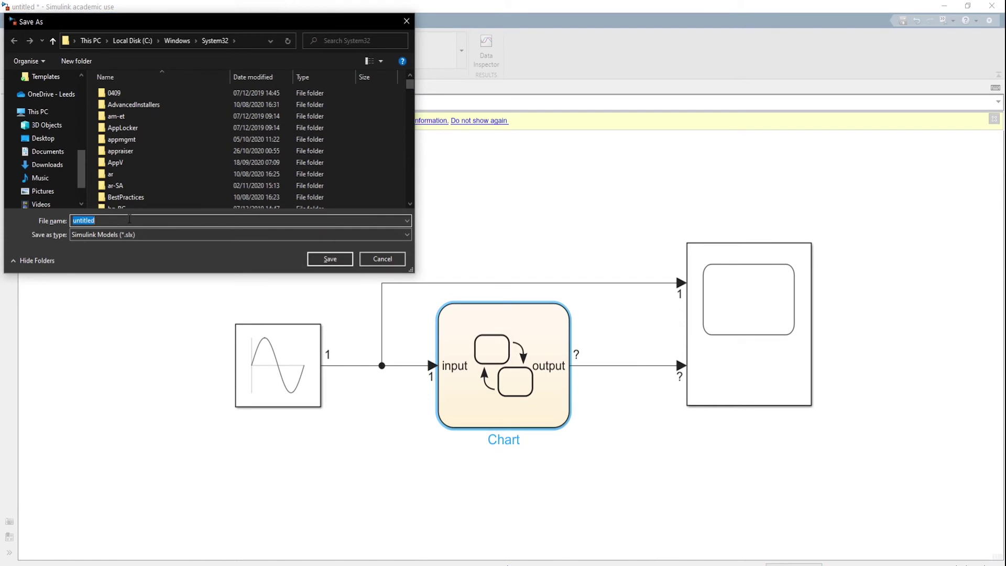
scroll(63, 189, "up", 1)
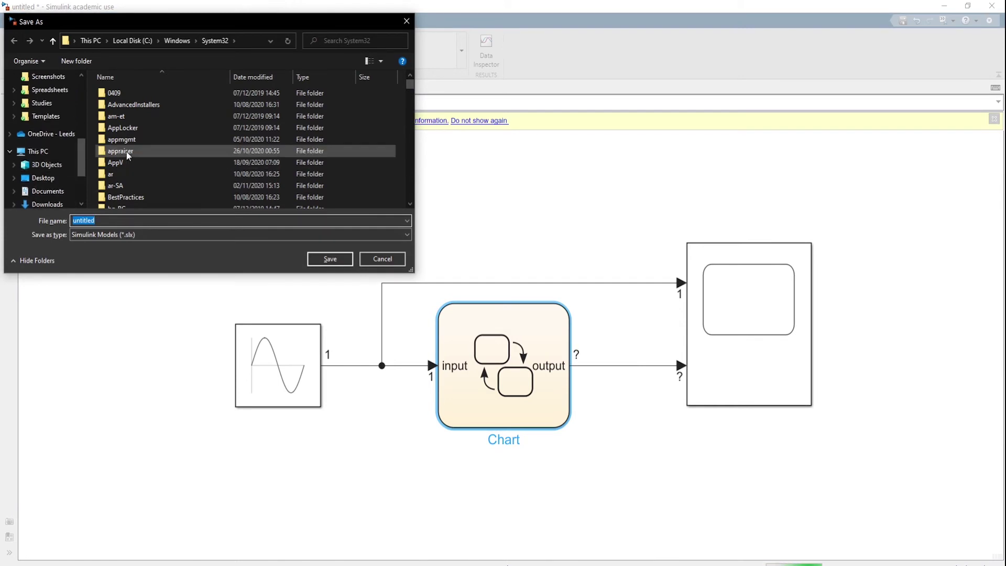
scroll(184, 194, "down", 5)
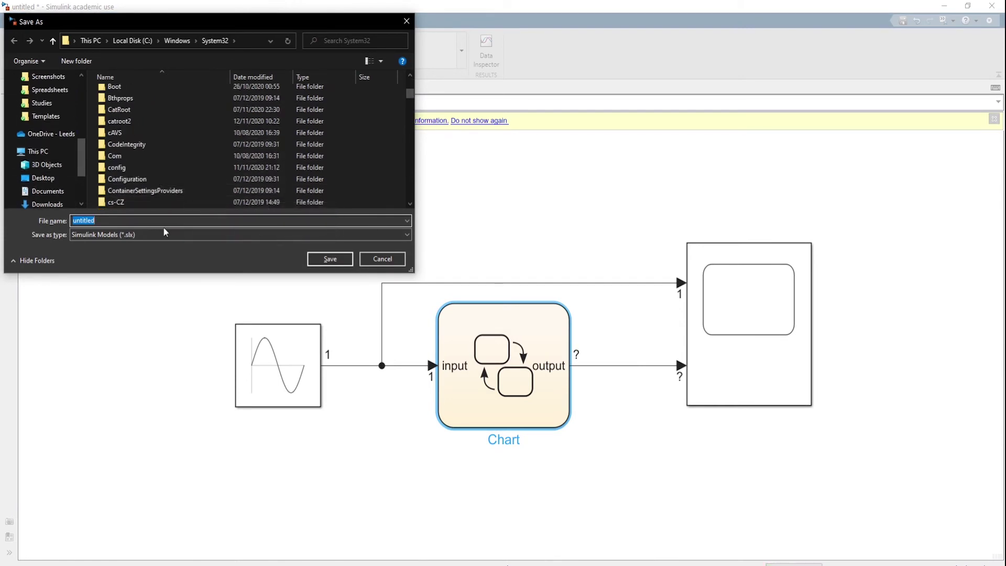
type("sinetosquare")
key("Return")
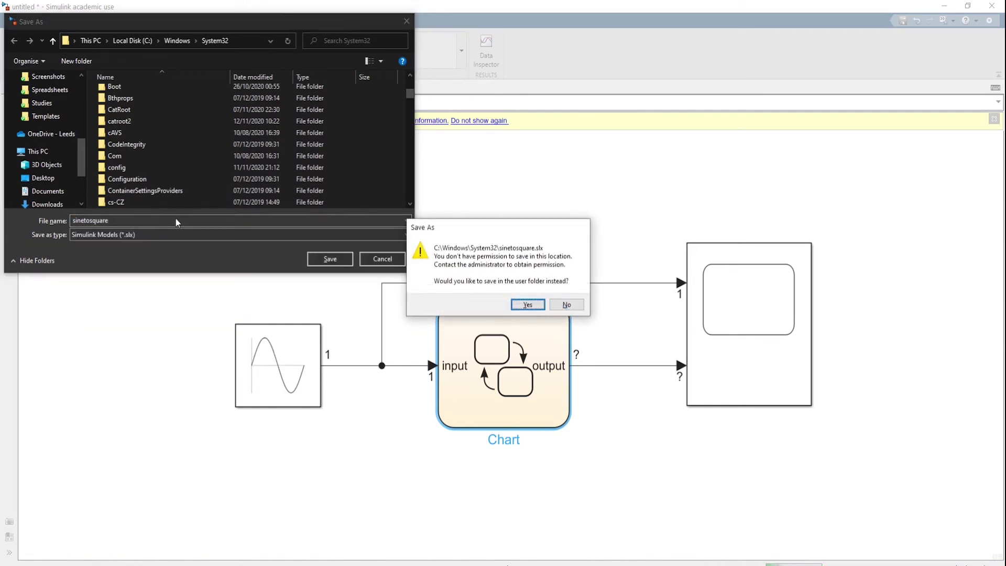
left_click(519, 304)
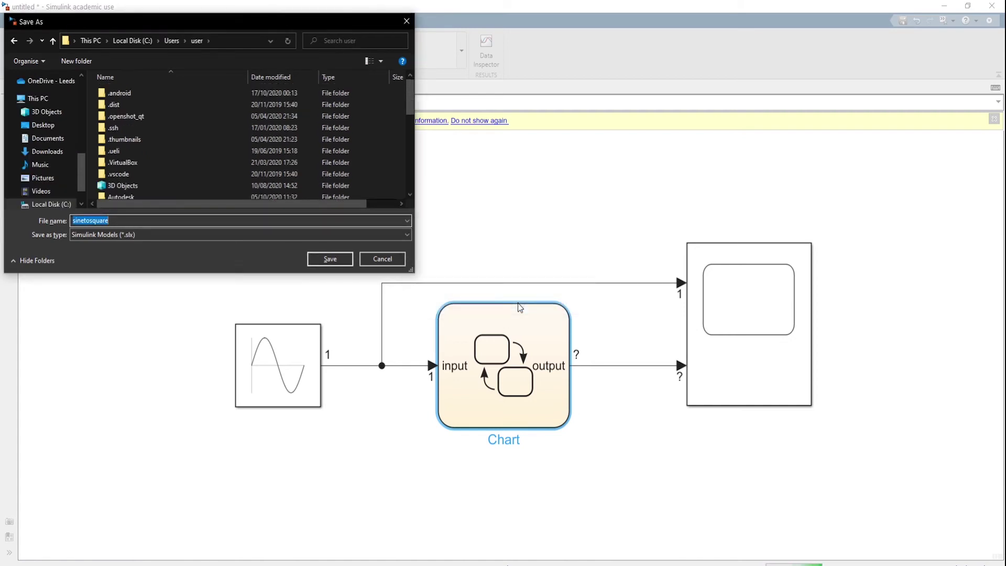
left_click(330, 259)
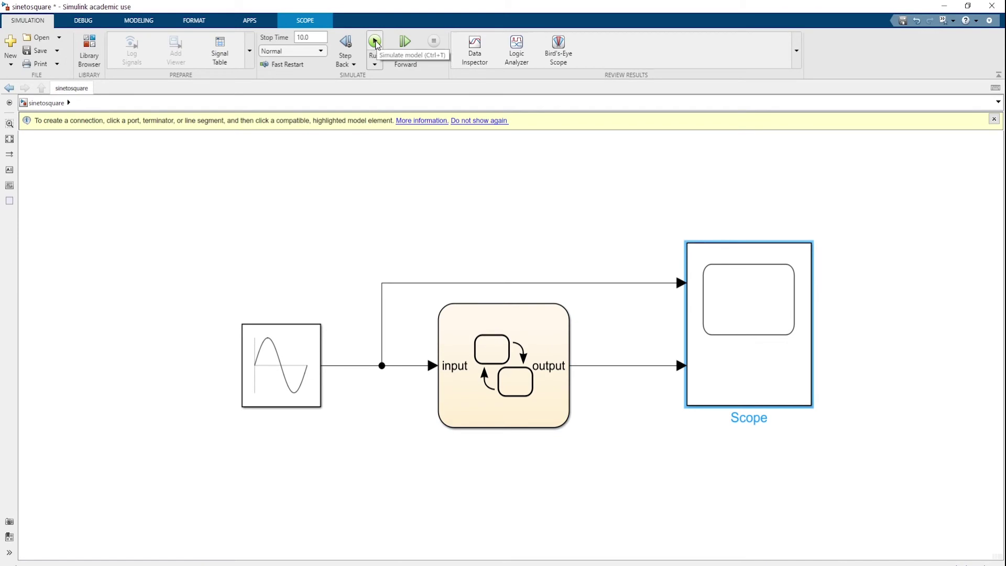
Step: Run the simulation and view the sine and square waves on the Scope
left_click(375, 42)
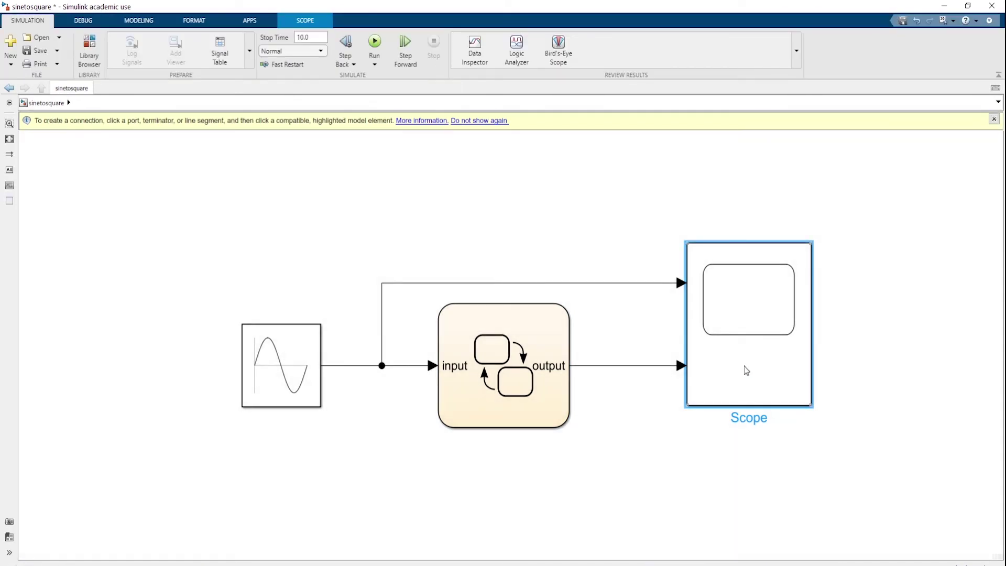
double_click(746, 370)
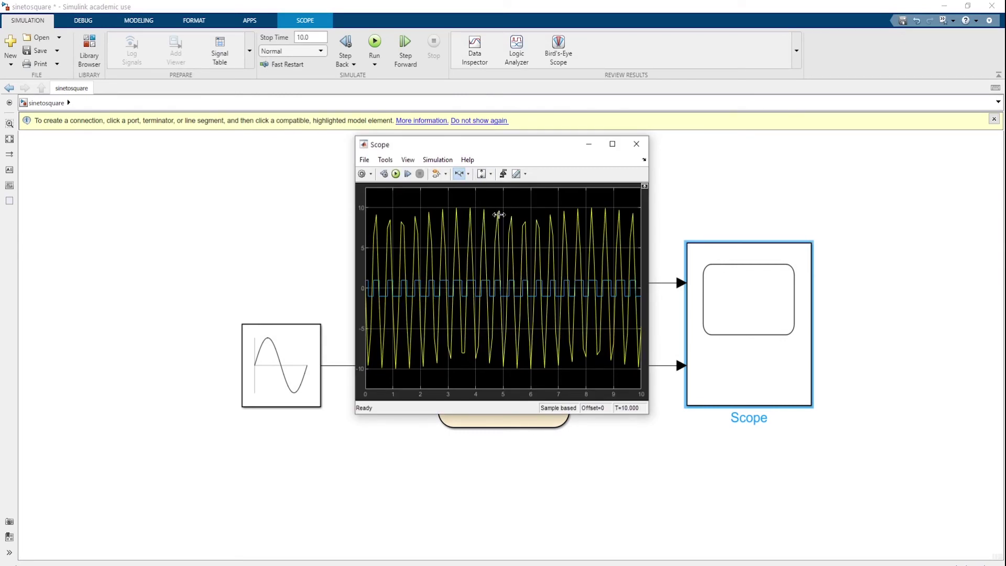
left_click(273, 375)
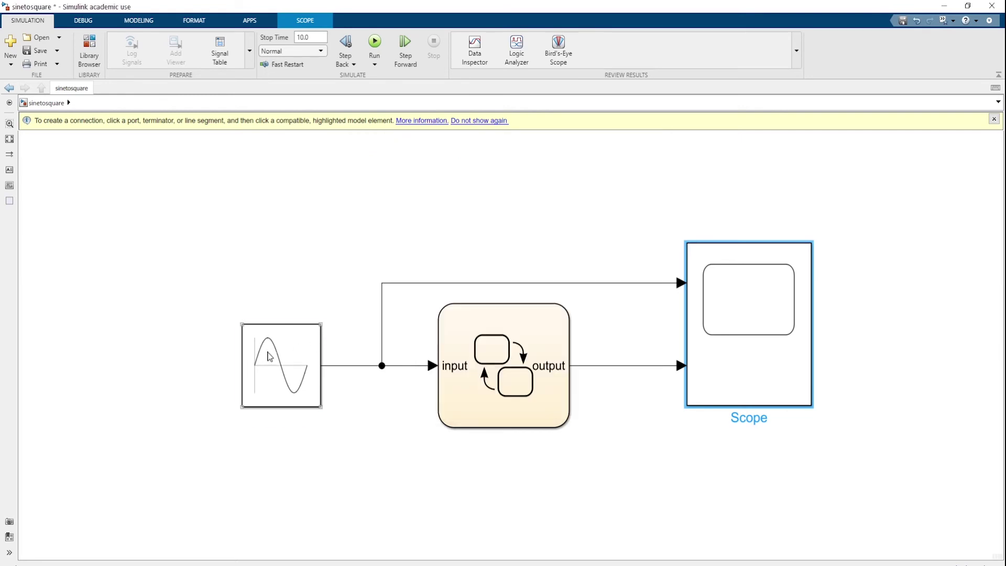
Step: Change the Sine Wave block's Frequency from 50 to 314 rad/sec and apply
double_click(273, 376)
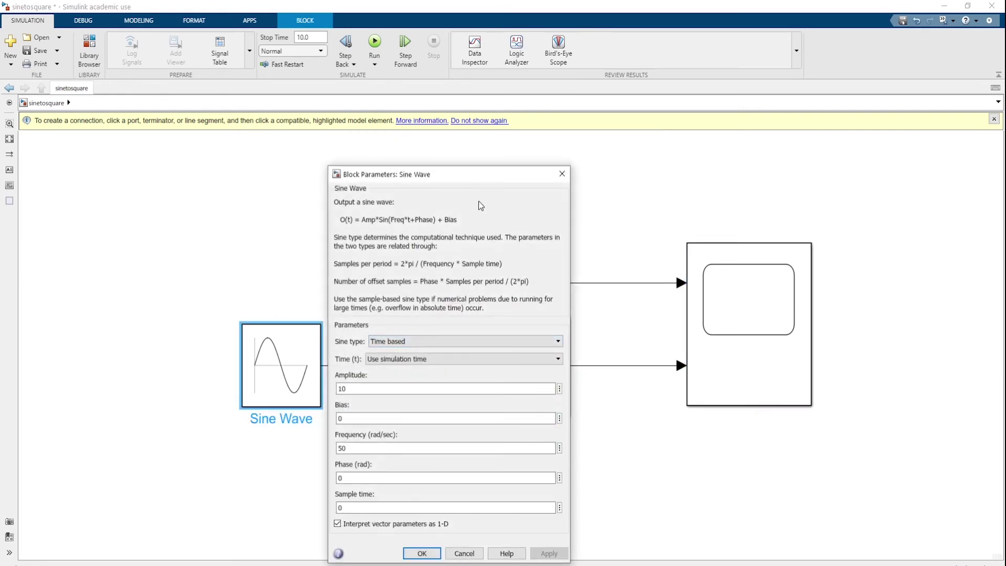
left_click_drag(481, 175, 494, 126)
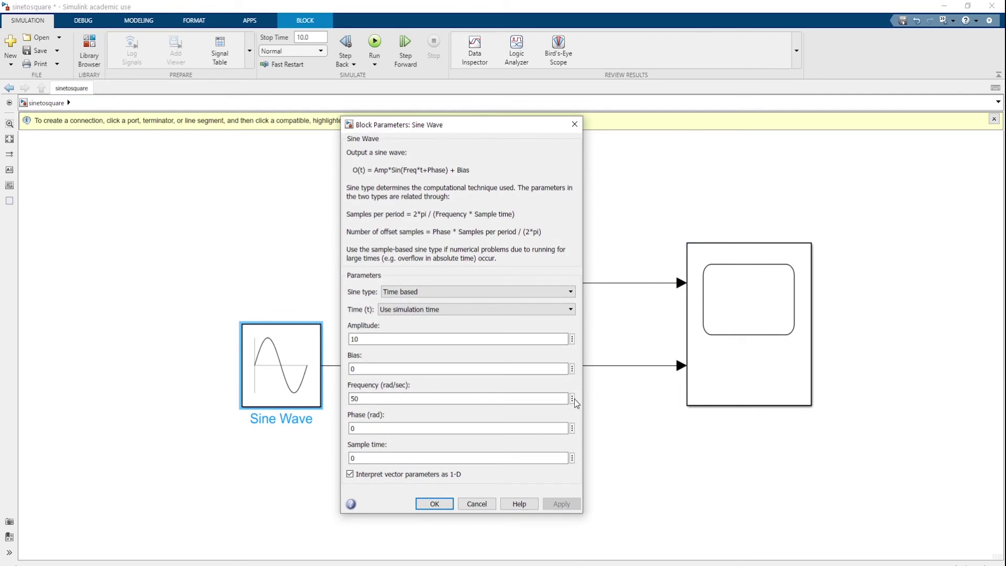
left_click(359, 400)
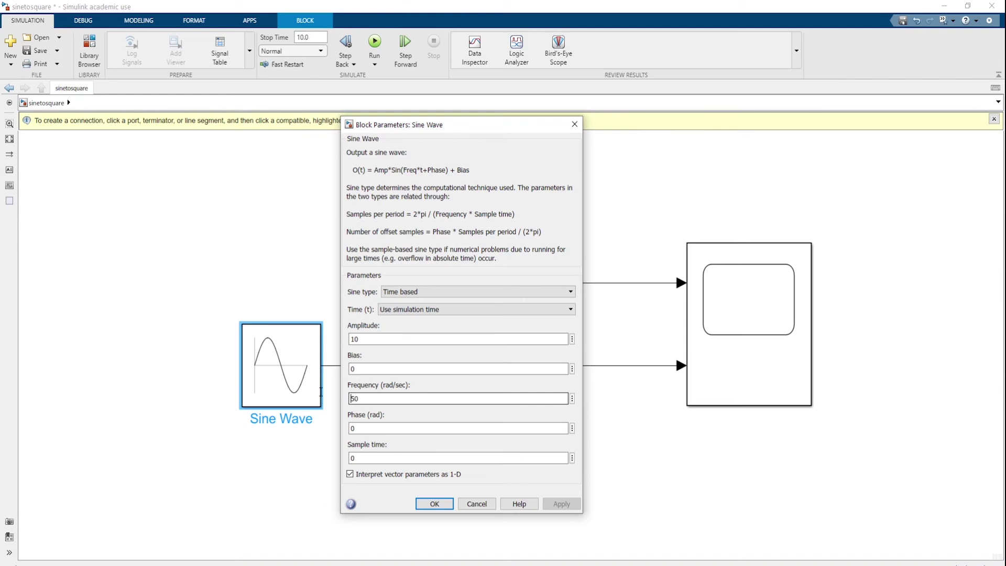
left_click_drag(369, 399, 346, 399)
type("314")
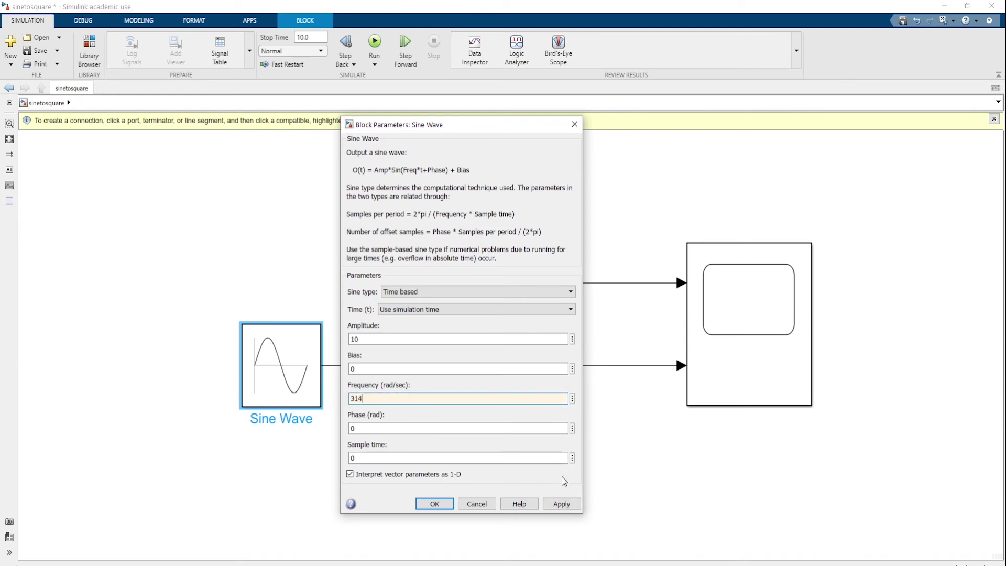
left_click(575, 506)
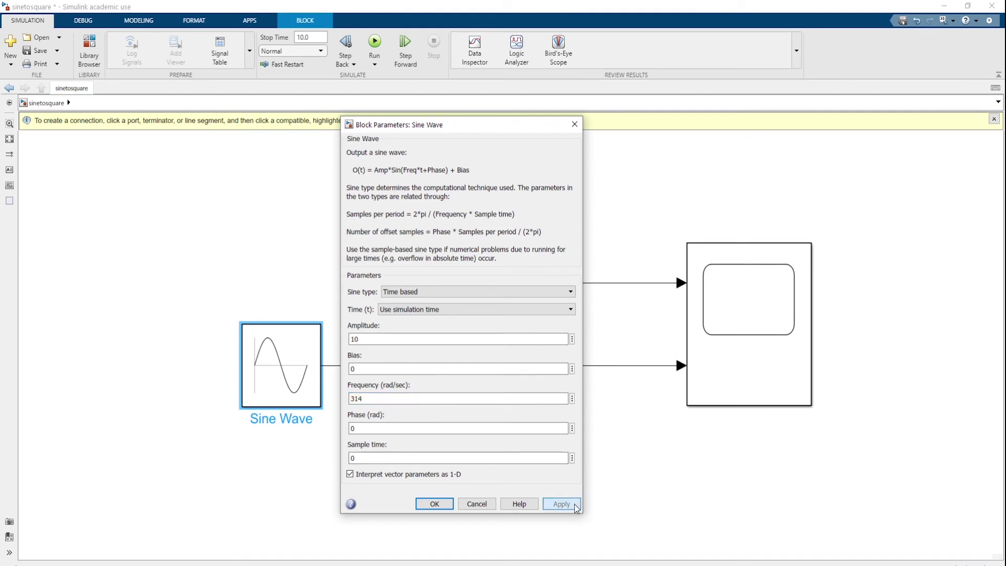
left_click(434, 503)
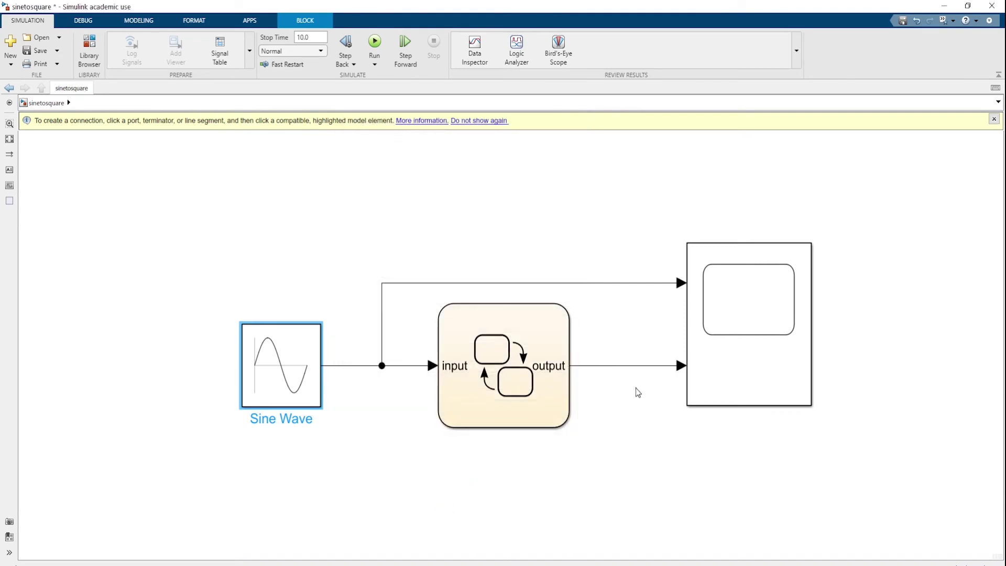
Step: Rerun the model, set Stop Time to 1000, and run and open the Scope again
left_click(374, 42)
double_click(741, 362)
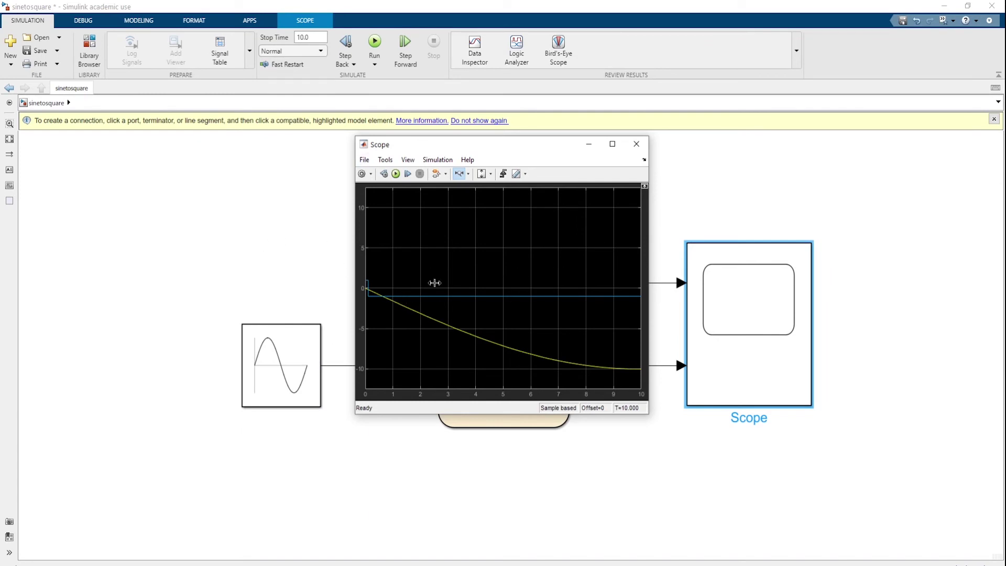
left_click(346, 158)
left_click(313, 37)
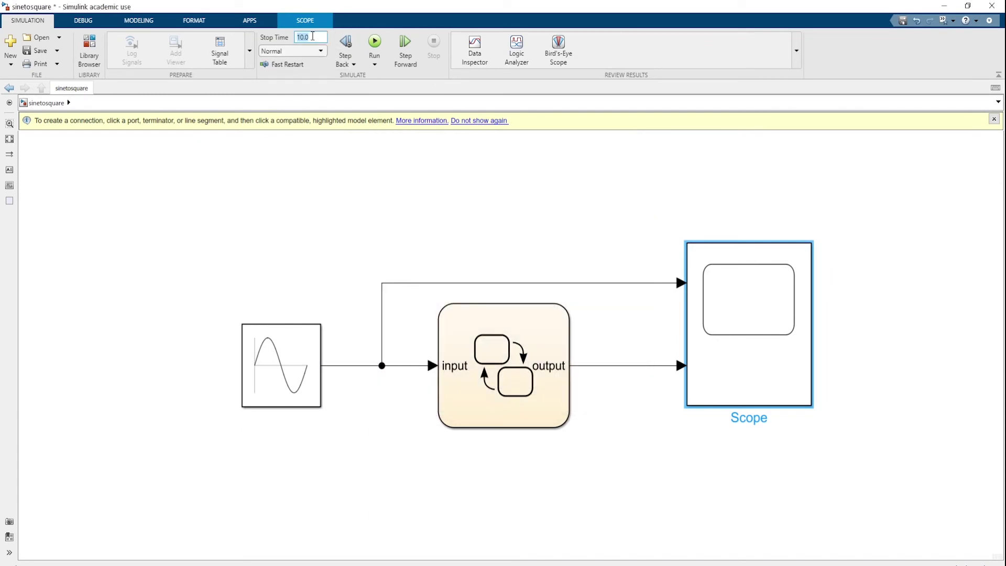
type("100")
left_click(304, 38)
left_click(505, 181)
key("ctrl+t")
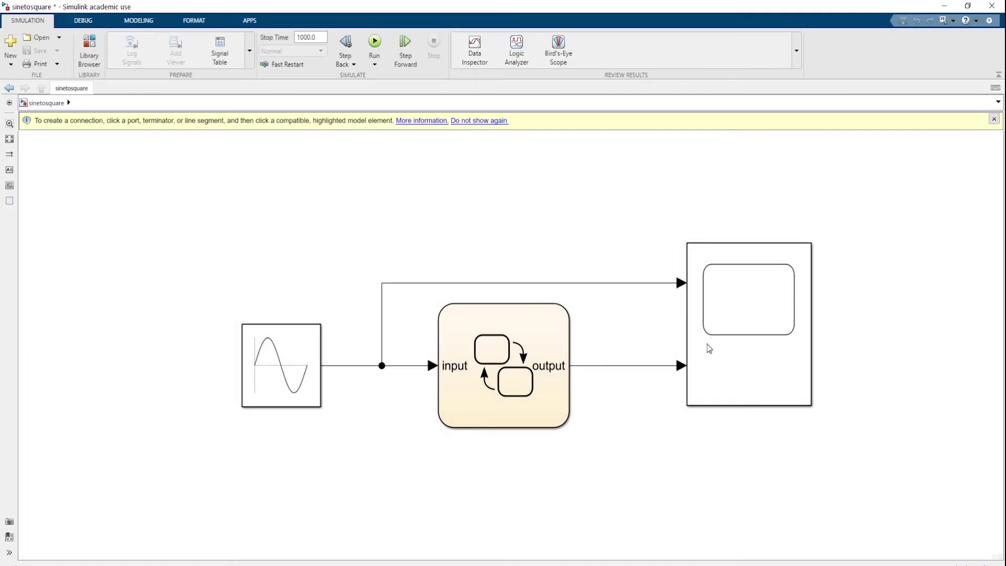
double_click(707, 348)
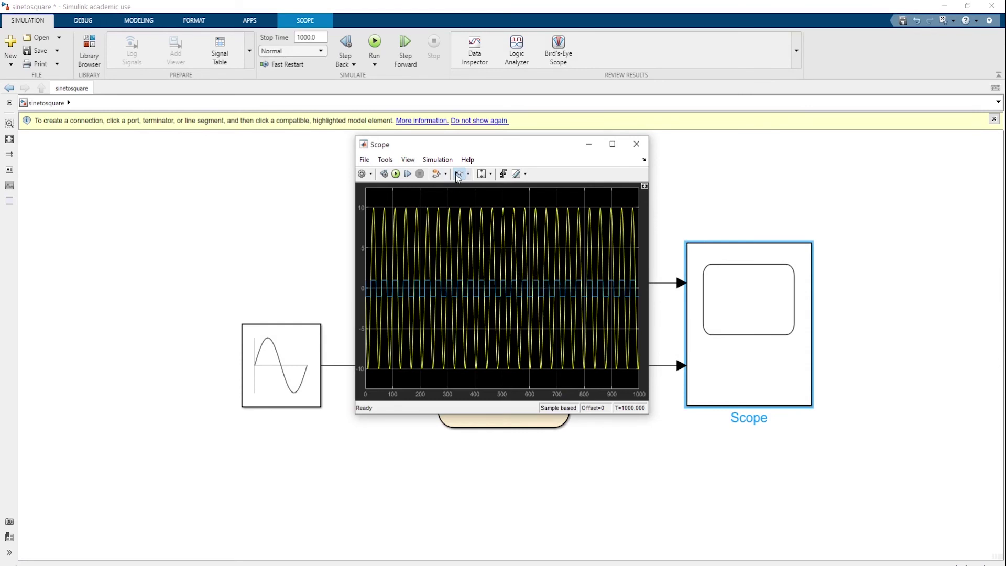
Step: Zoom the Scope's time axis to roughly 610–700
left_click(469, 175)
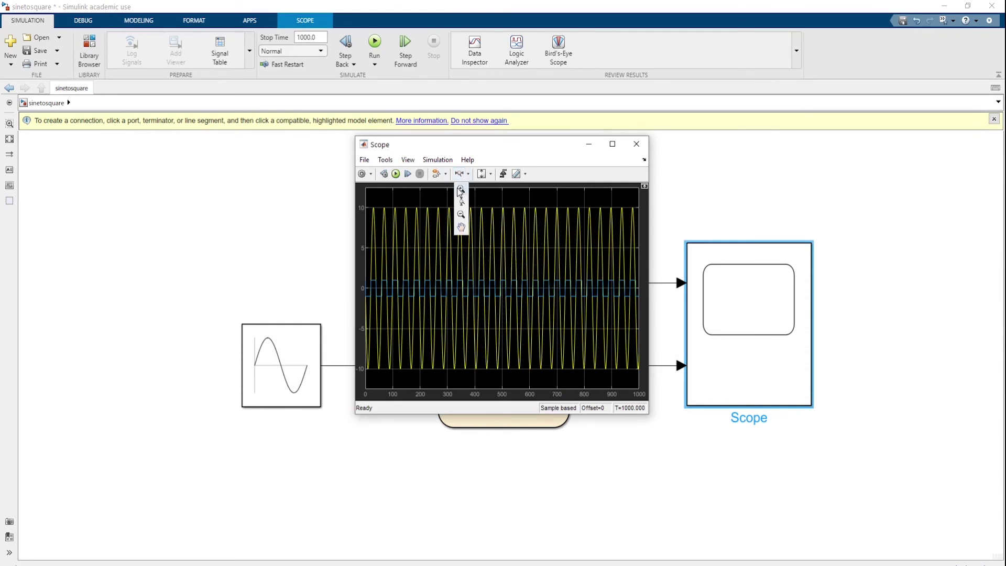
left_click(461, 189)
left_click(469, 175)
left_click(461, 188)
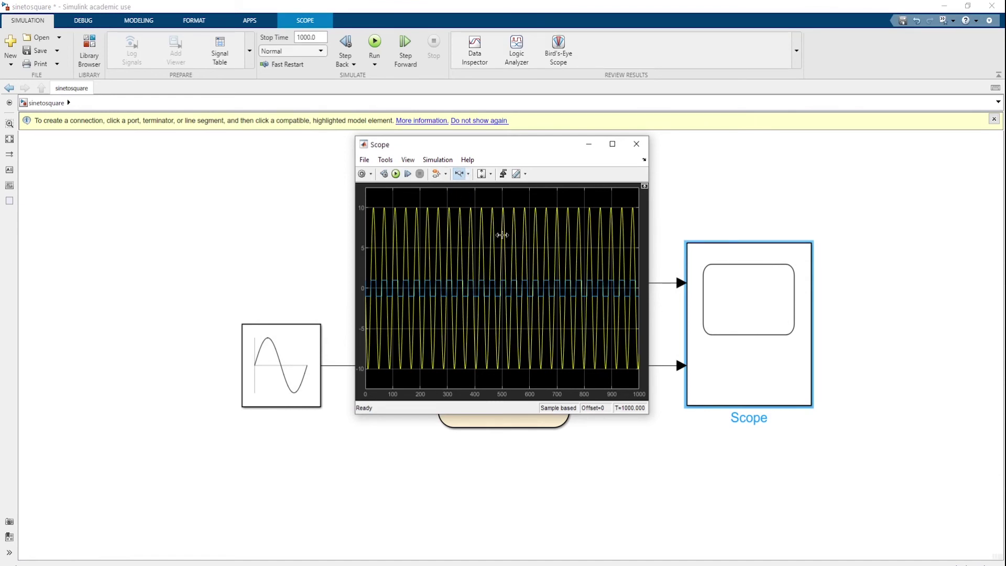
left_click_drag(559, 272, 530, 273)
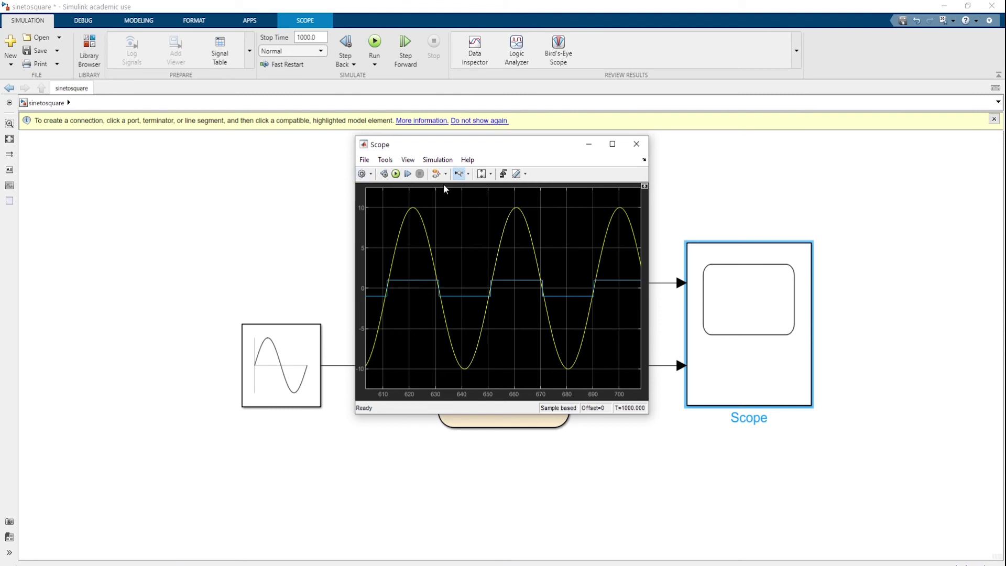
Step: Set the Scope layout to one column by two rows, sine above square wave
left_click(408, 159)
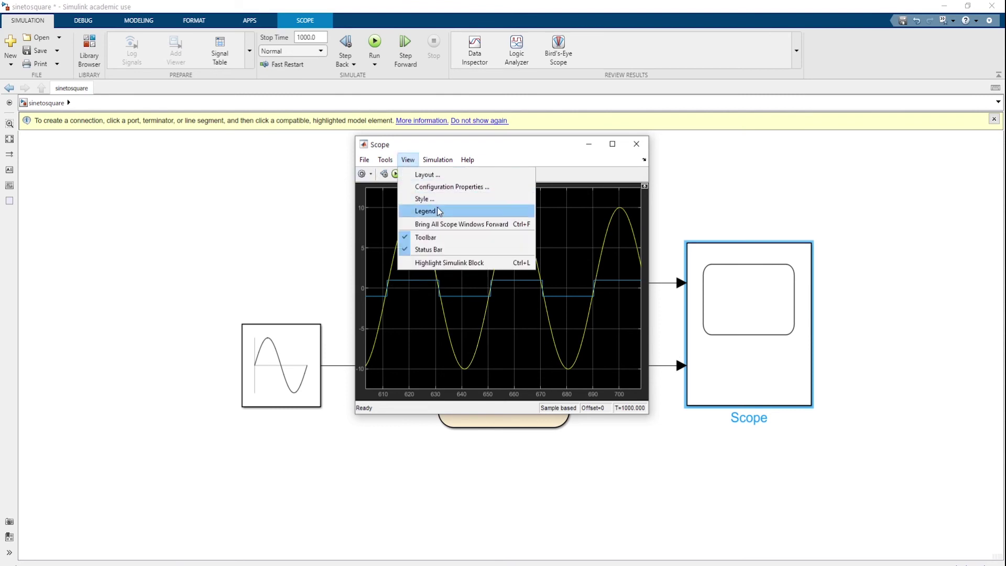
left_click(440, 175)
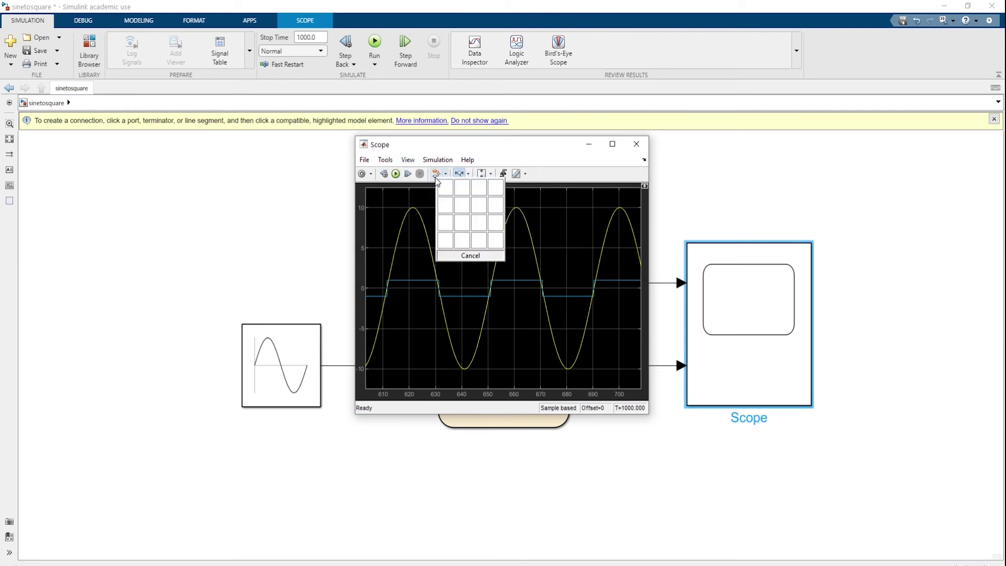
left_click(445, 206)
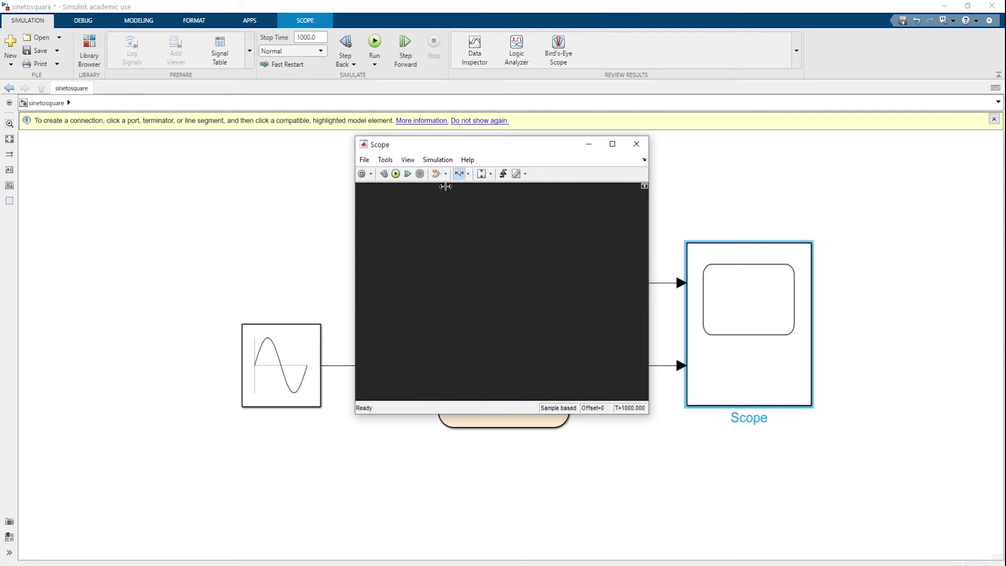
left_click(412, 164)
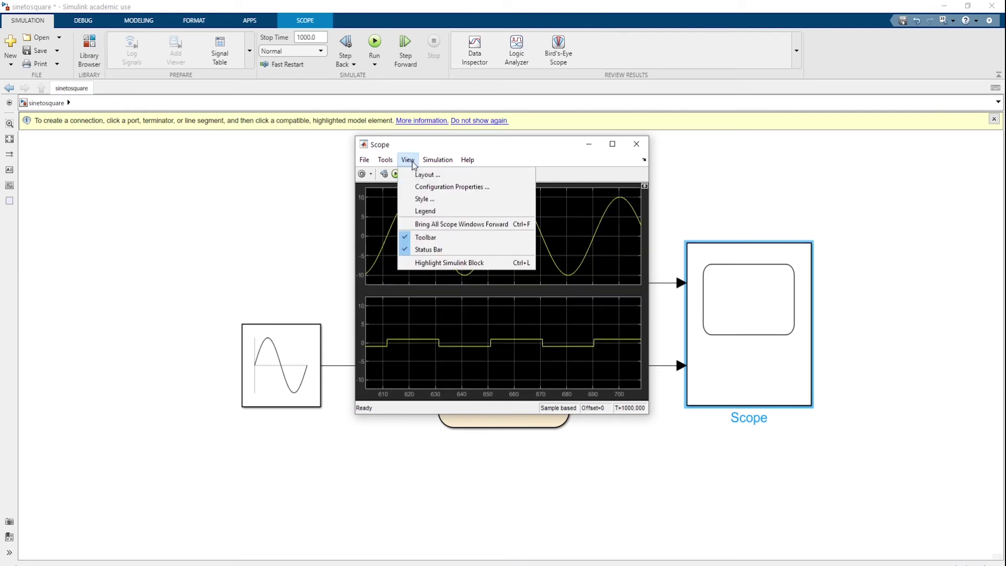
left_click(429, 172)
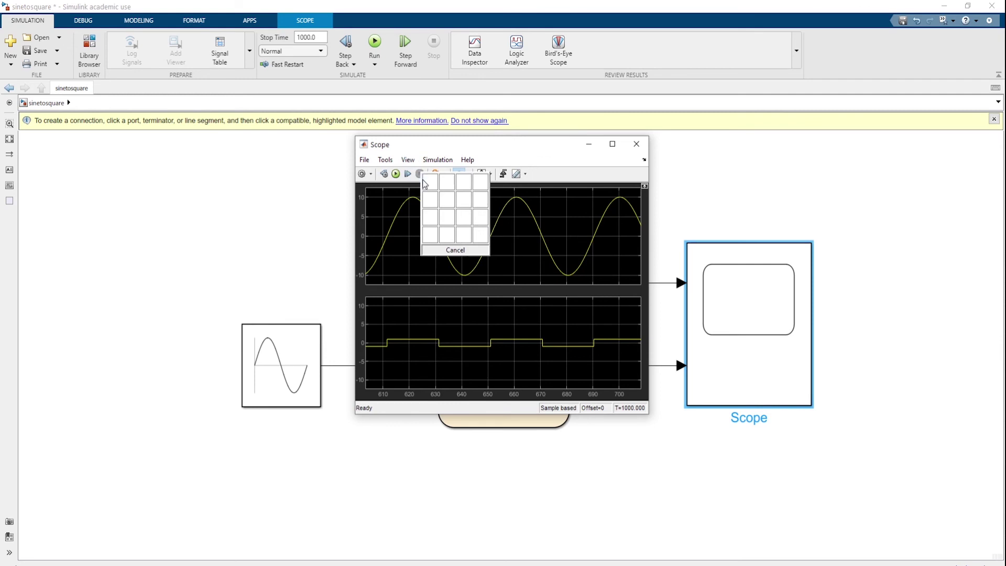
left_click(448, 207)
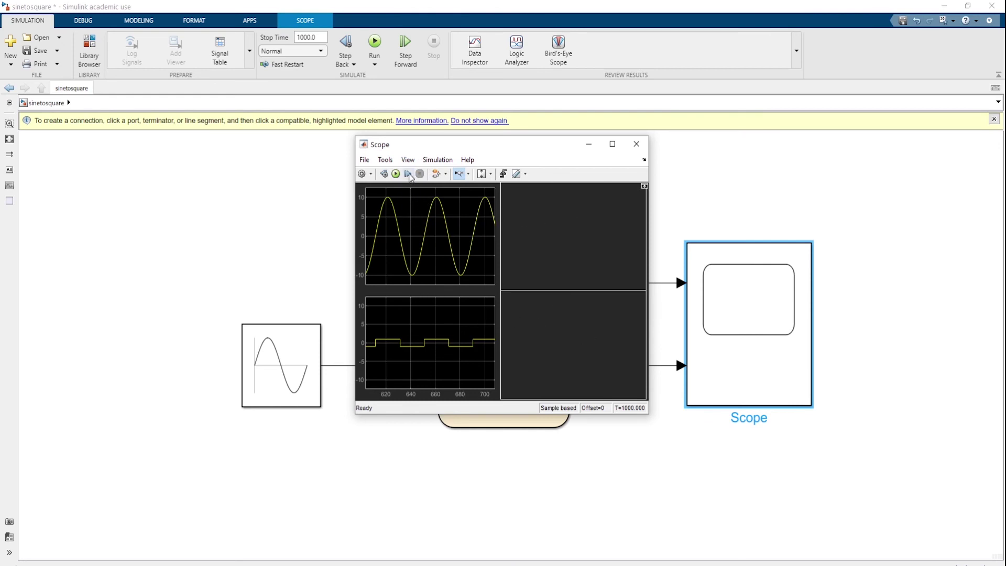
left_click(408, 161)
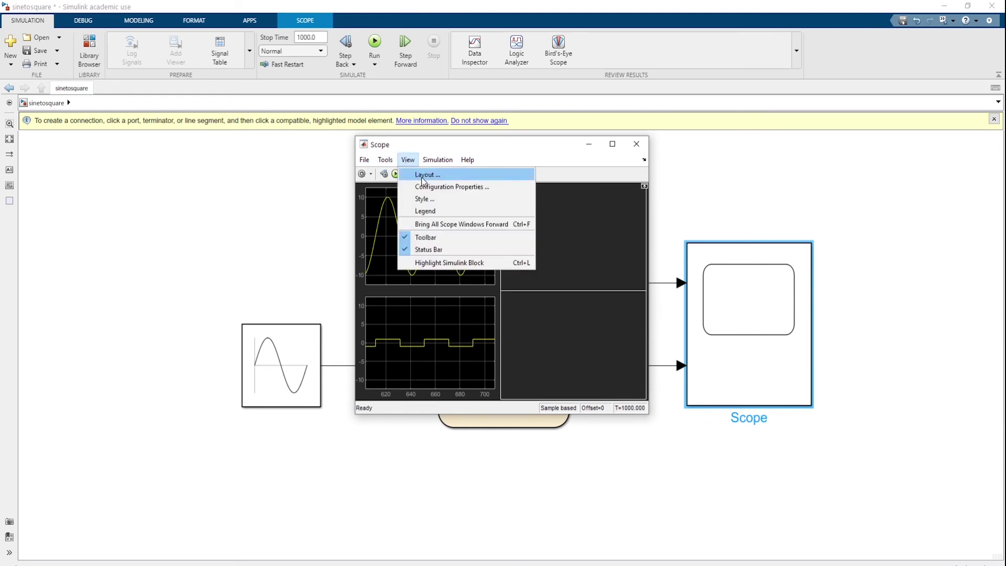
left_click(422, 175)
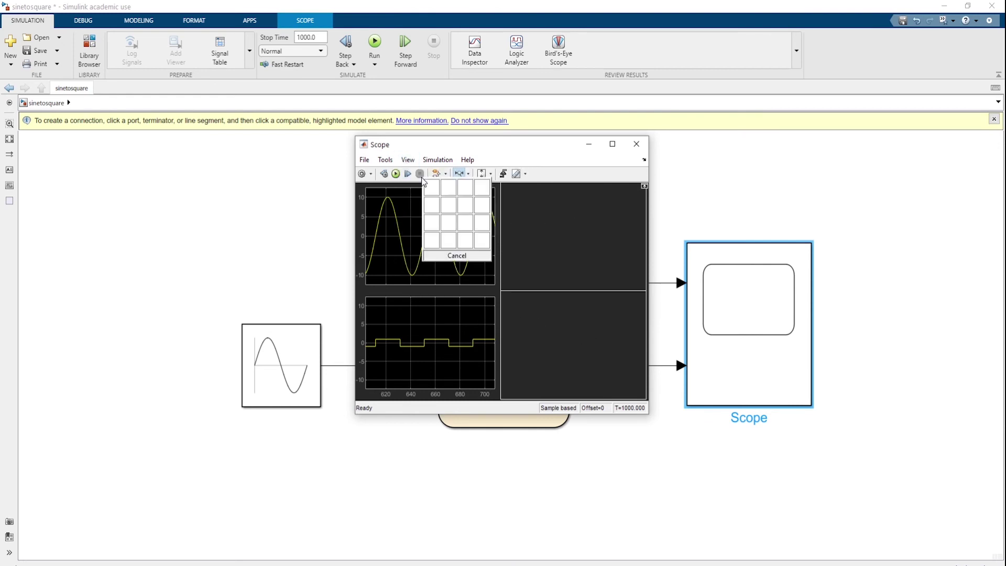
left_click(434, 206)
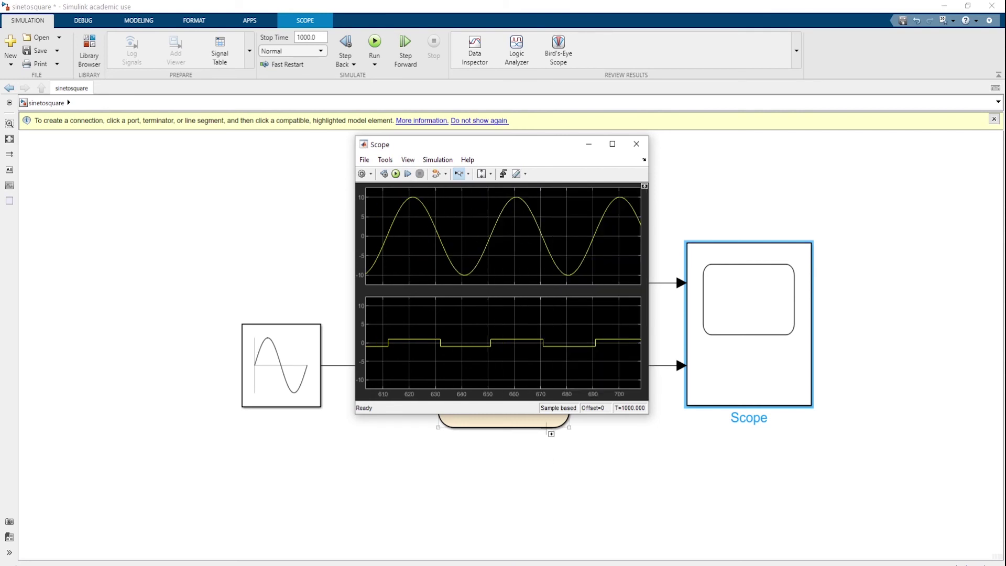
left_click(410, 161)
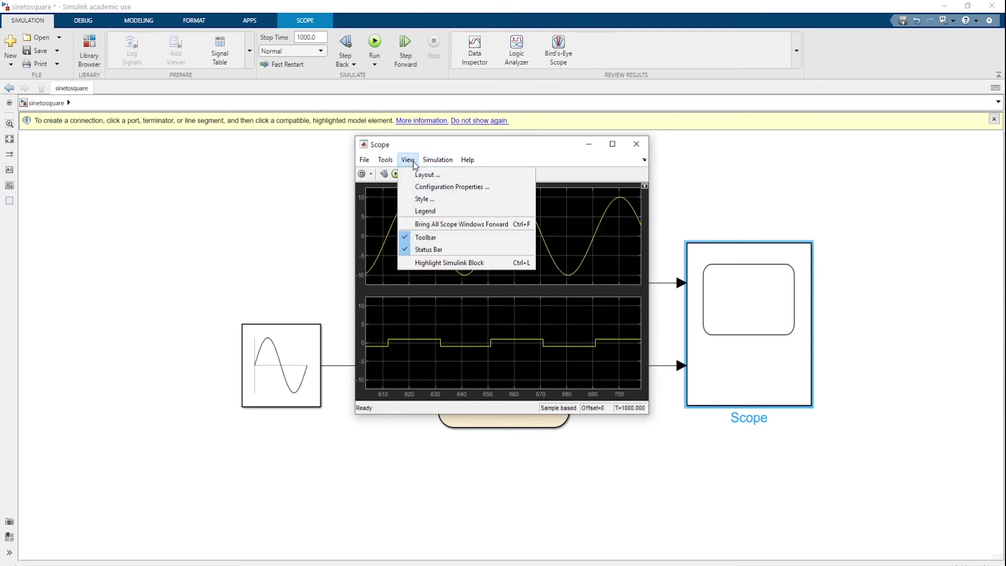
Step: Give the Scope a white figure background and new axes colour, and apply
left_click(429, 200)
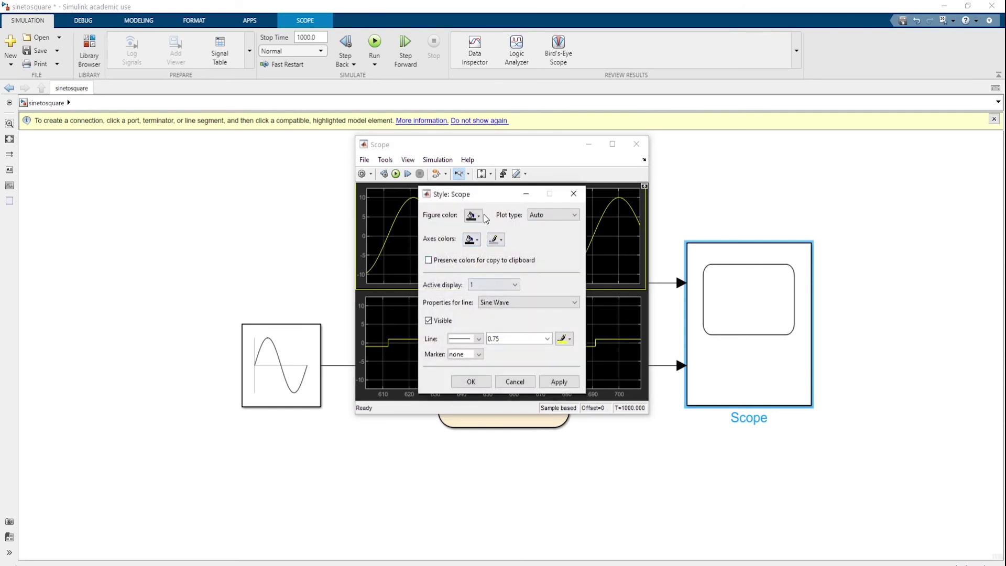
left_click(482, 215)
left_click(486, 227)
left_click(470, 239)
left_click(482, 260)
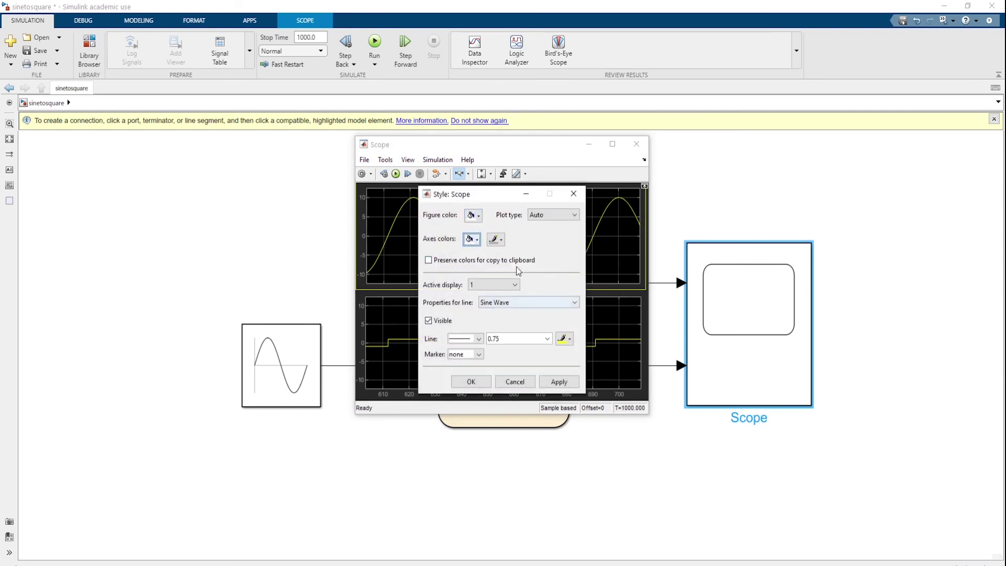
left_click(561, 382)
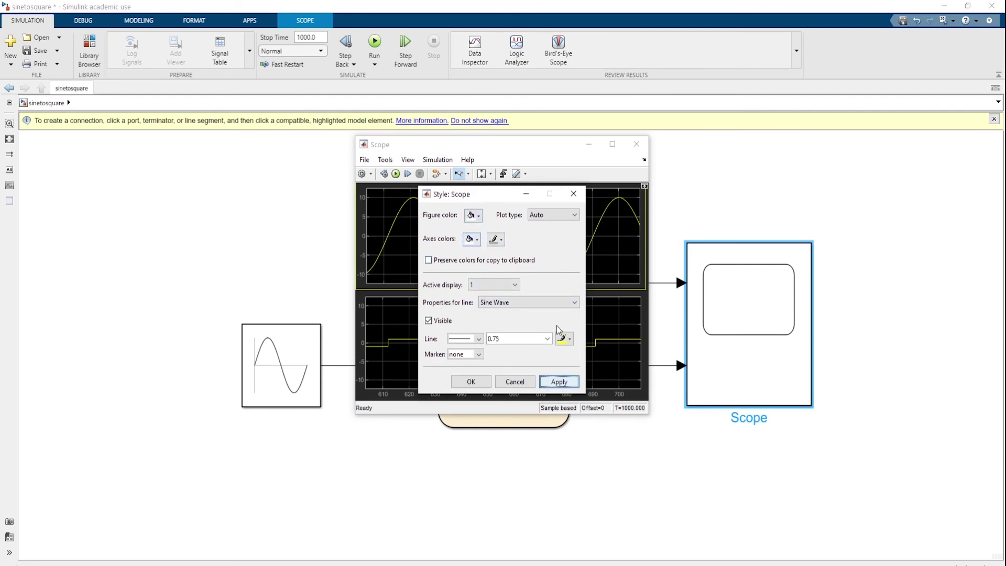
left_click_drag(504, 198, 752, 187)
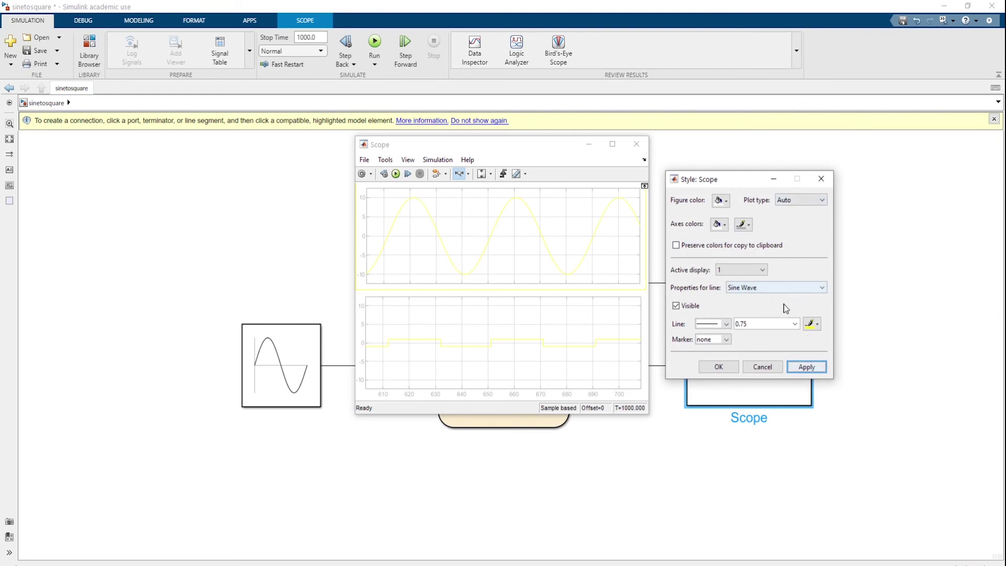
Step: Style the sine line red with width 2.0
left_click(795, 324)
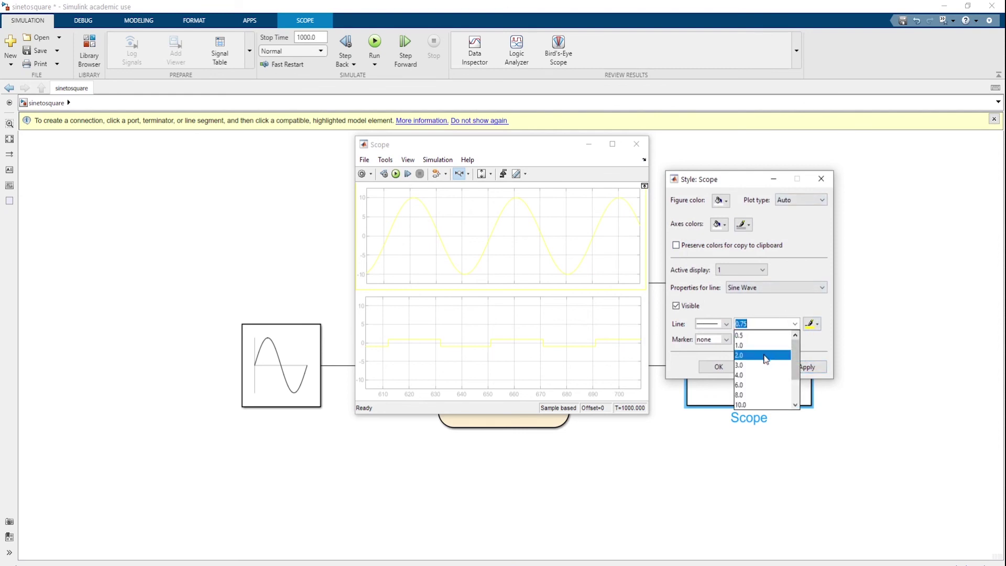
left_click(765, 356)
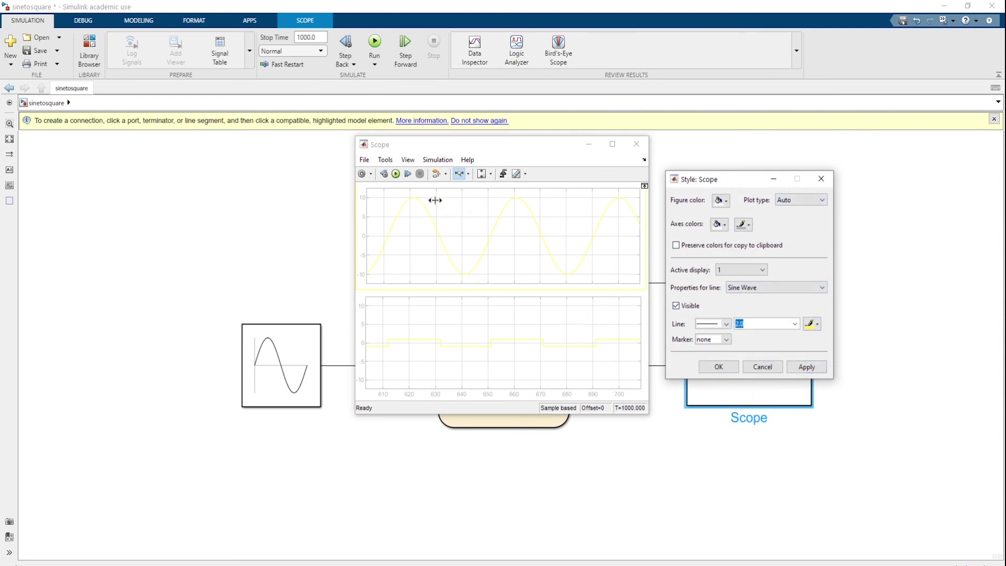
left_click(813, 324)
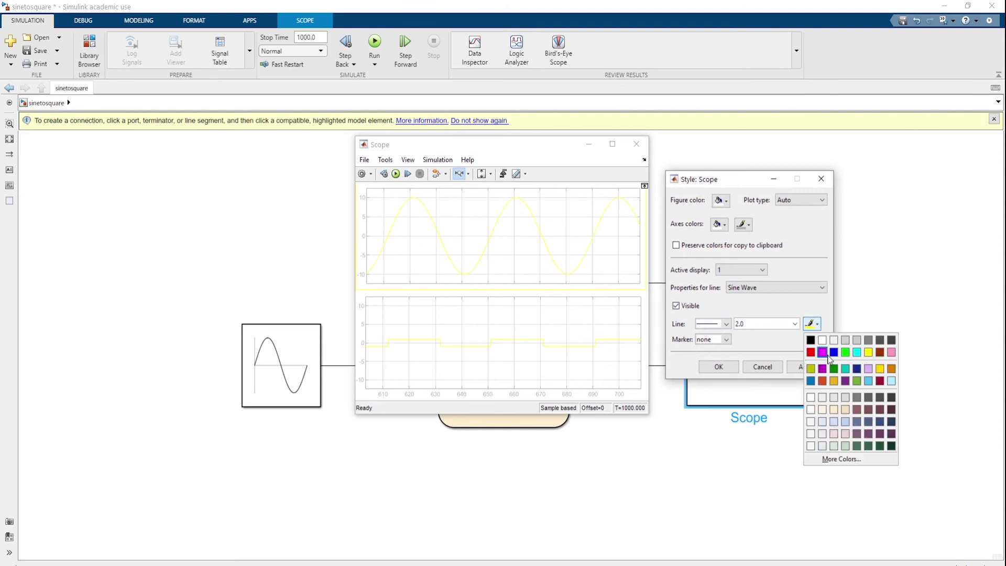
left_click(810, 353)
left_click(810, 367)
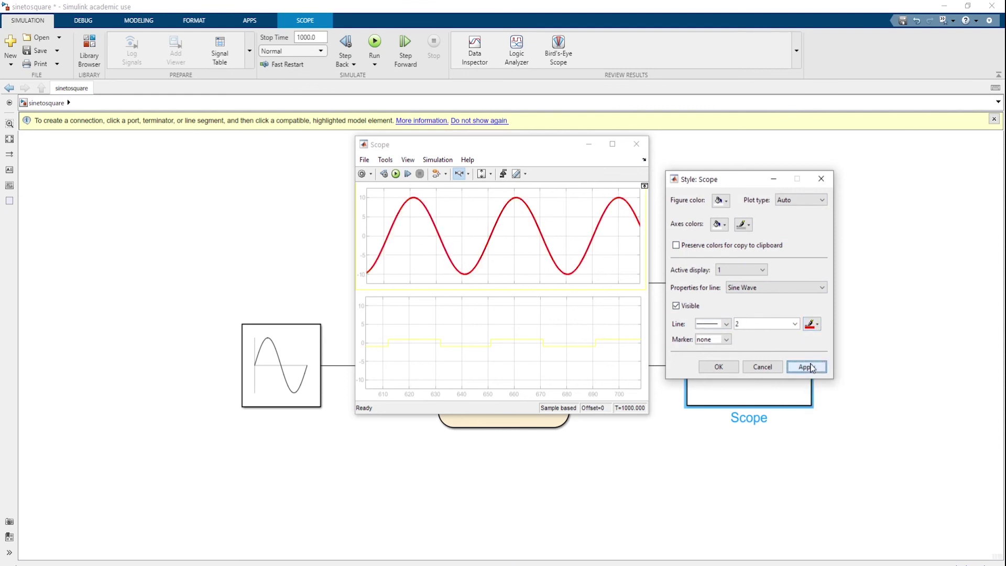
Step: Style the square-wave display's line blue with width 2.0, confirm, and close the Scope
left_click(740, 276)
left_click(732, 297)
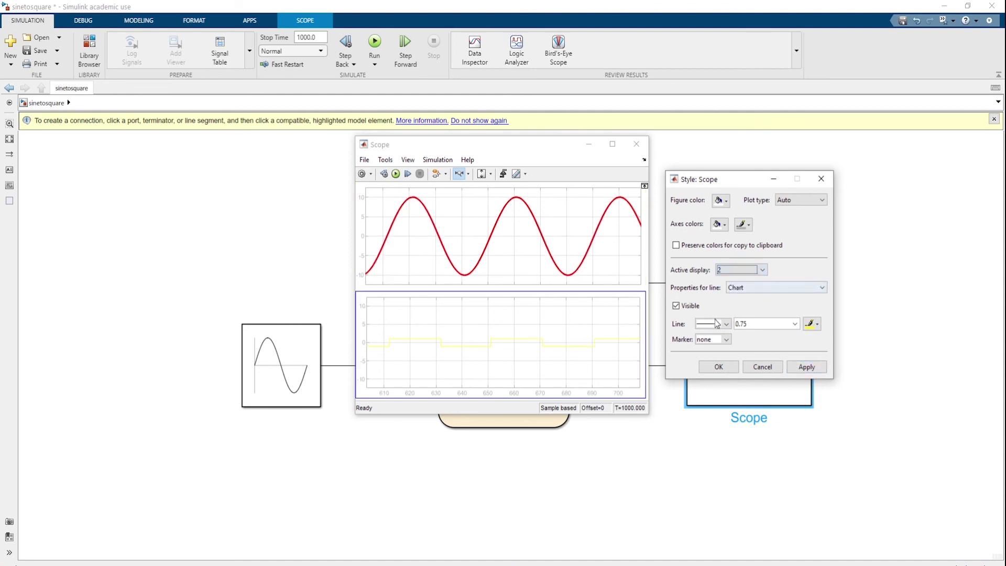
left_click(794, 324)
left_click(768, 356)
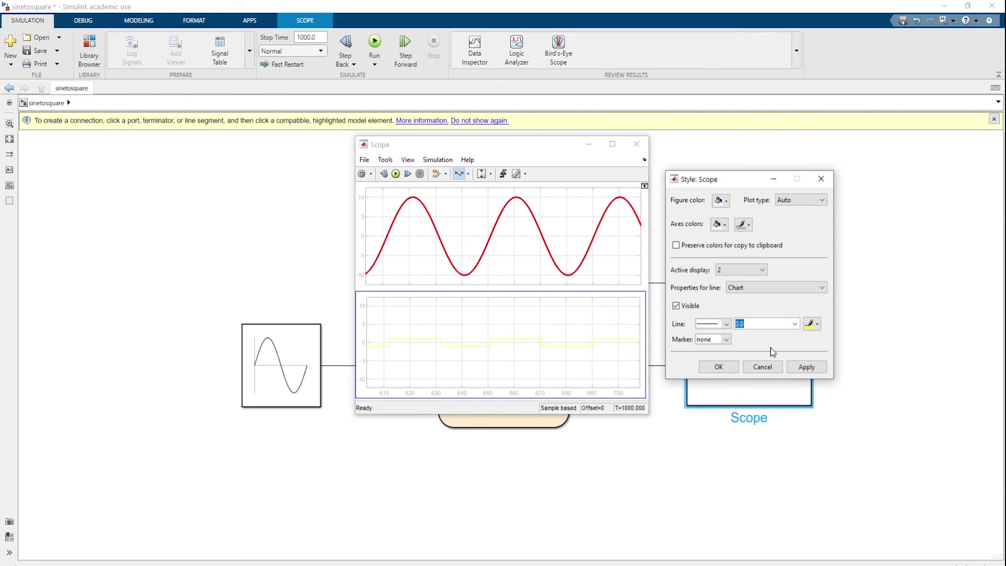
left_click(816, 327)
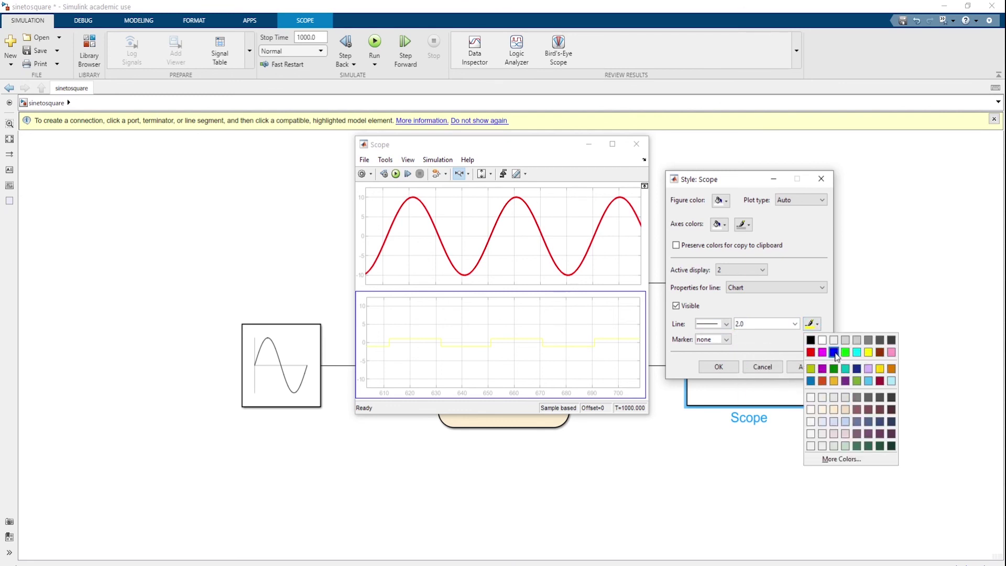
left_click(810, 381)
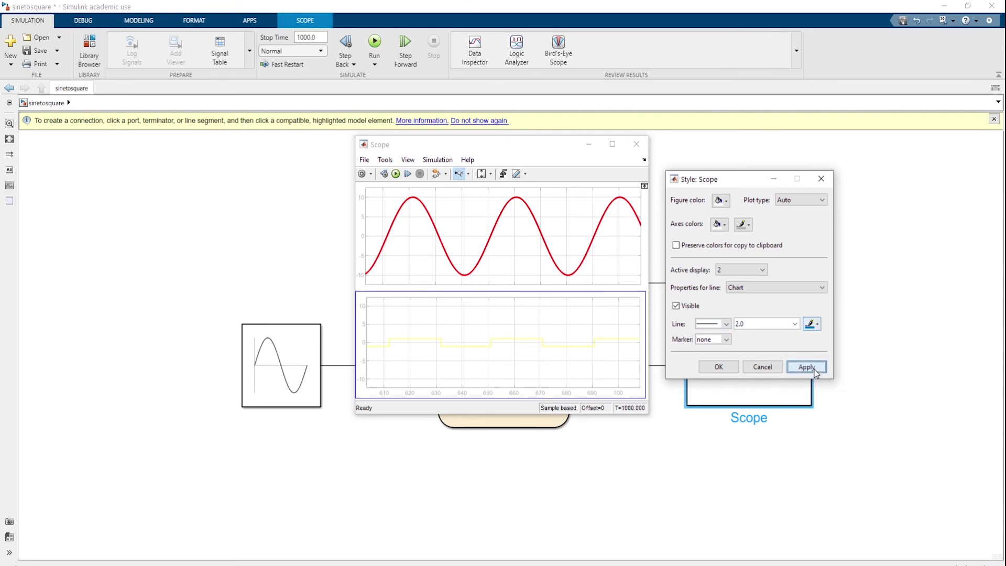
left_click(807, 367)
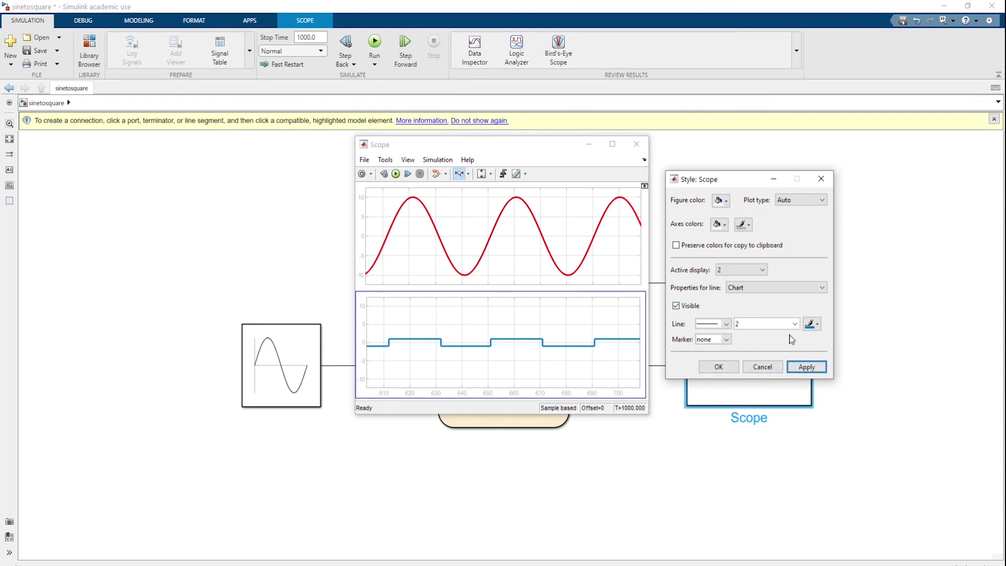
left_click(807, 367)
left_click(724, 366)
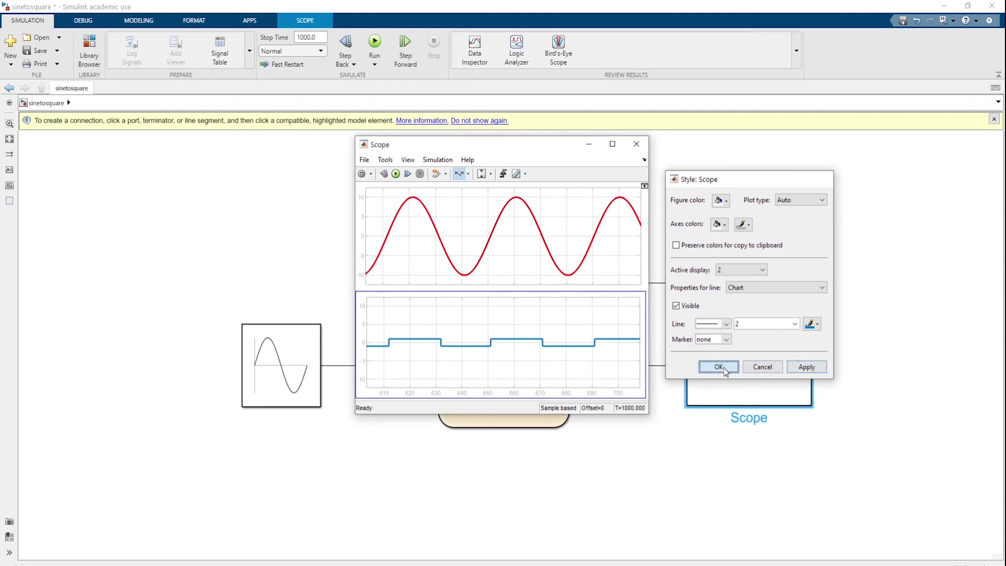
left_click(636, 144)
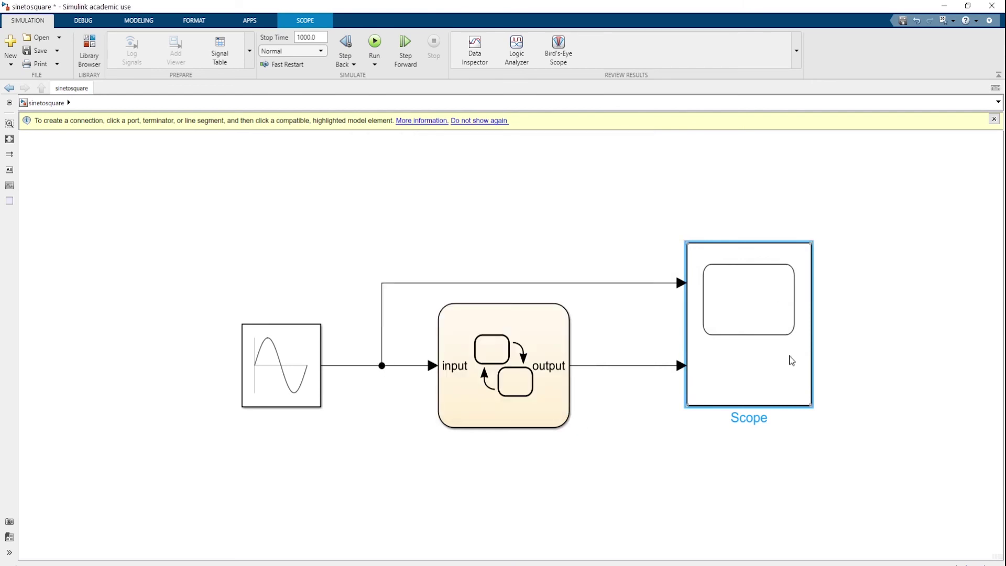
Step: Open the Chart's state diagram and set the ON state's label to output=10;
left_click(462, 412)
double_click(523, 407)
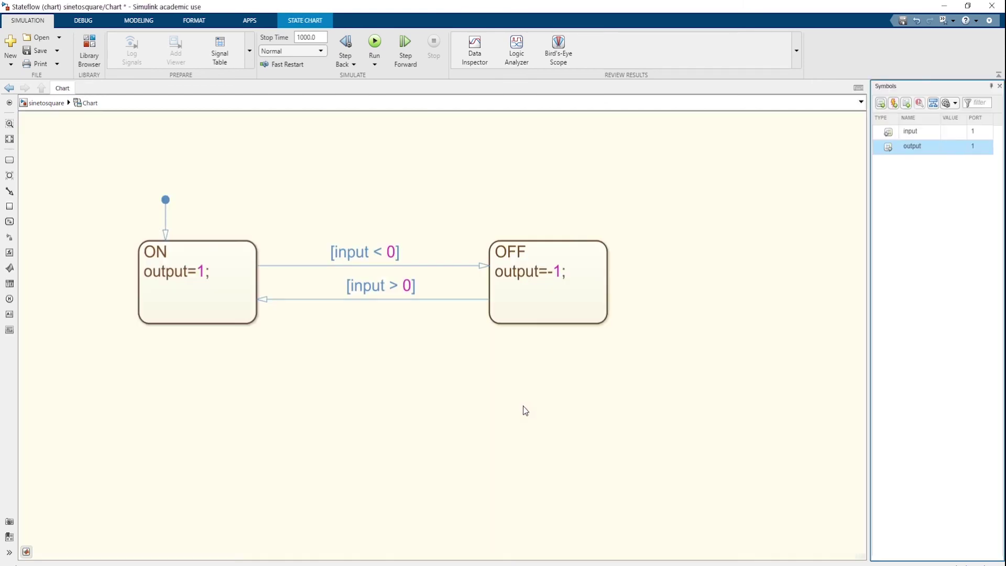
left_click(534, 275)
left_click(206, 272)
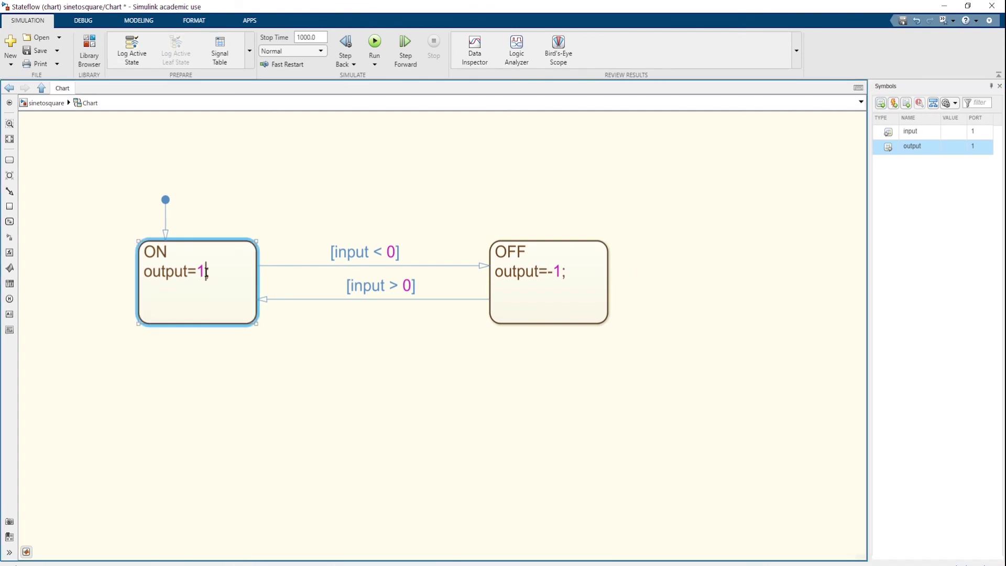
type("0")
Step: Set the OFF state's label to output=-10; and return to the sinetosquare model
left_click(562, 271)
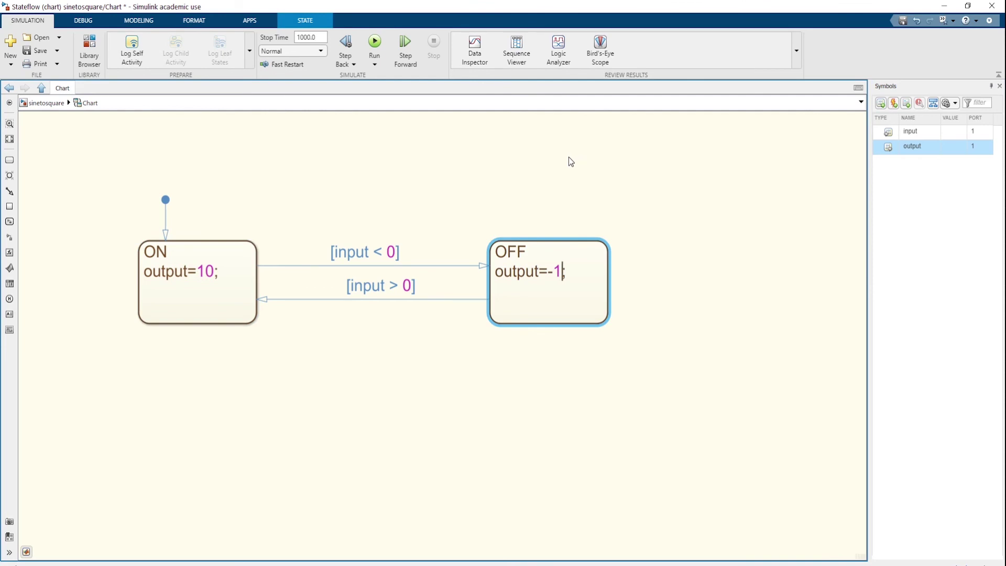
type("0")
left_click(469, 146)
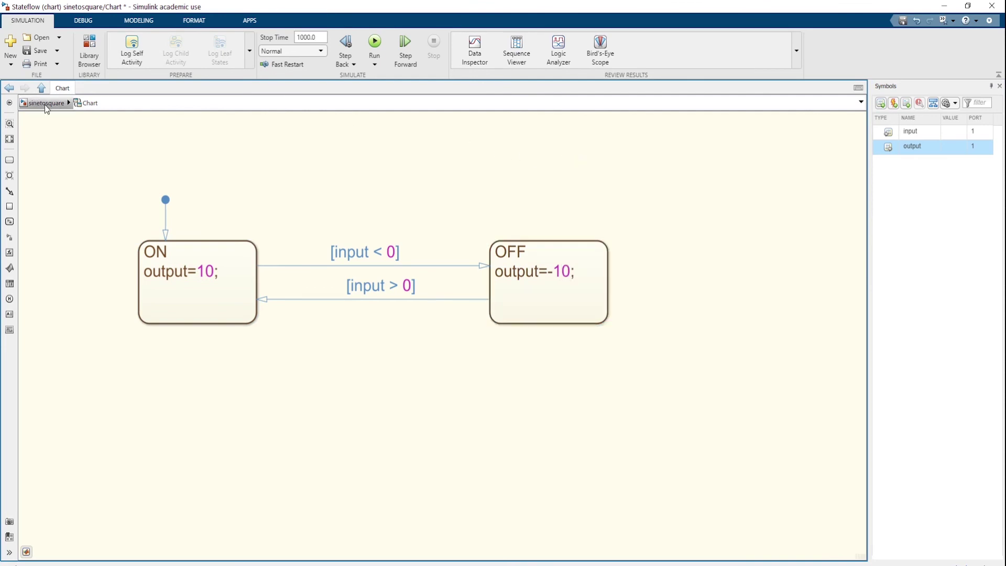
left_click(45, 103)
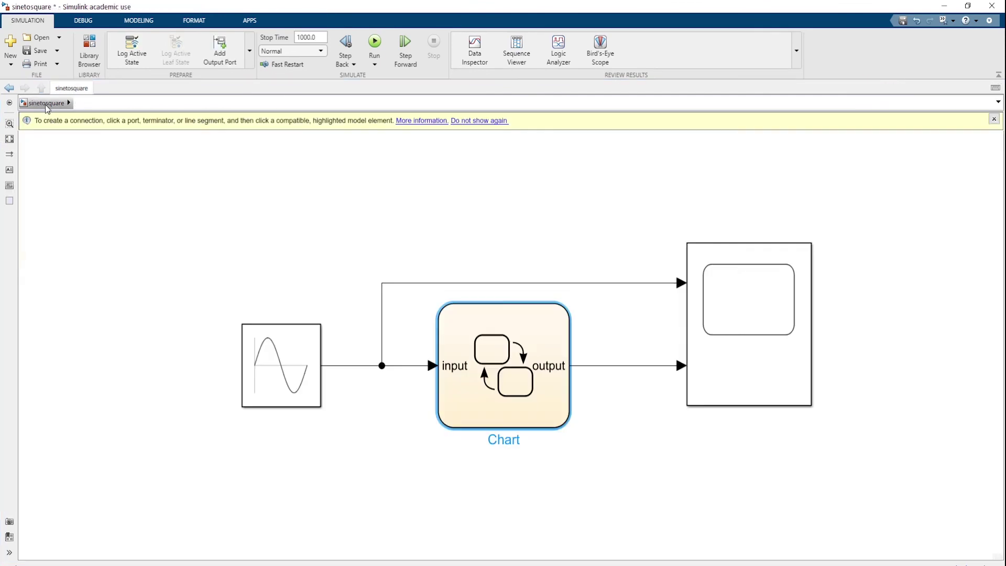
Step: Rerun sinetosquare and view the sine and ±10 square wave in the Scope window
left_click(374, 41)
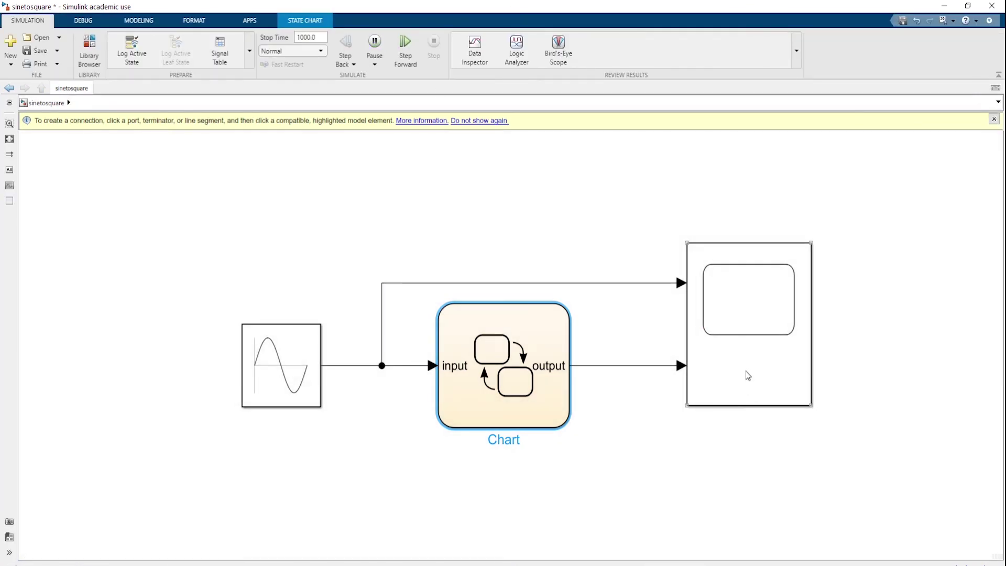
double_click(746, 371)
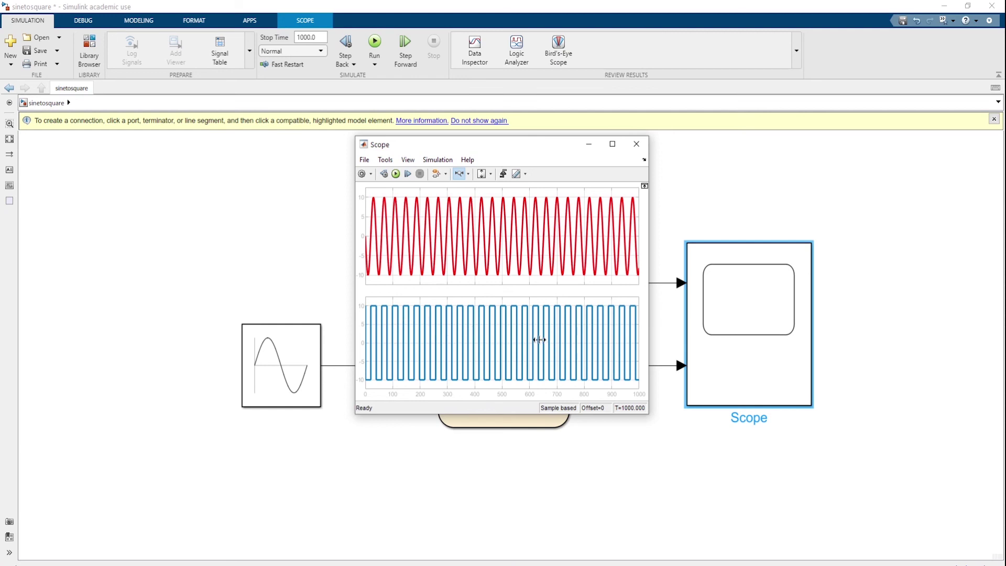
Step: Zoom the Scope's time axis to about 485–635 and move the Scope window lower
left_click_drag(540, 340, 499, 337)
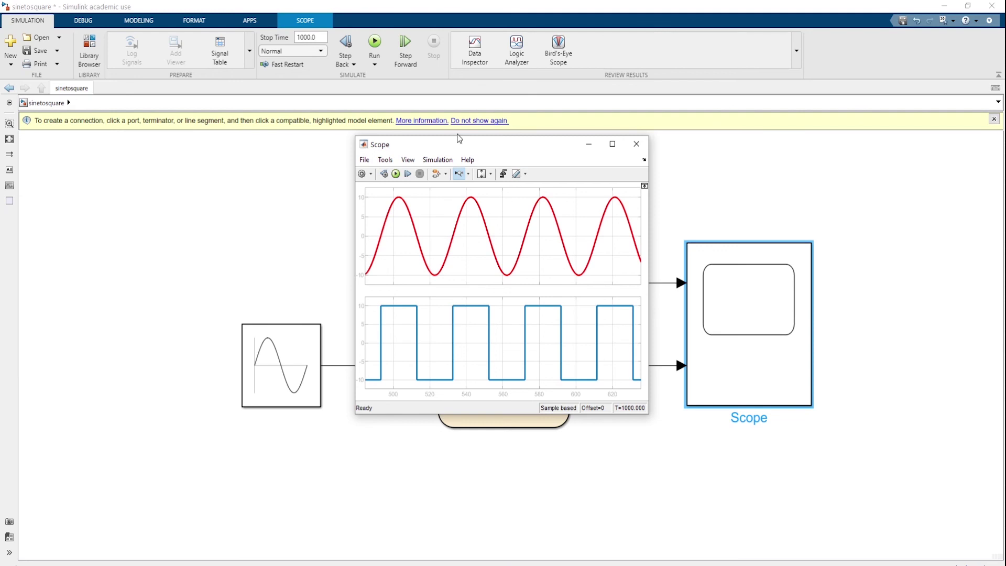
left_click_drag(463, 145, 458, 172)
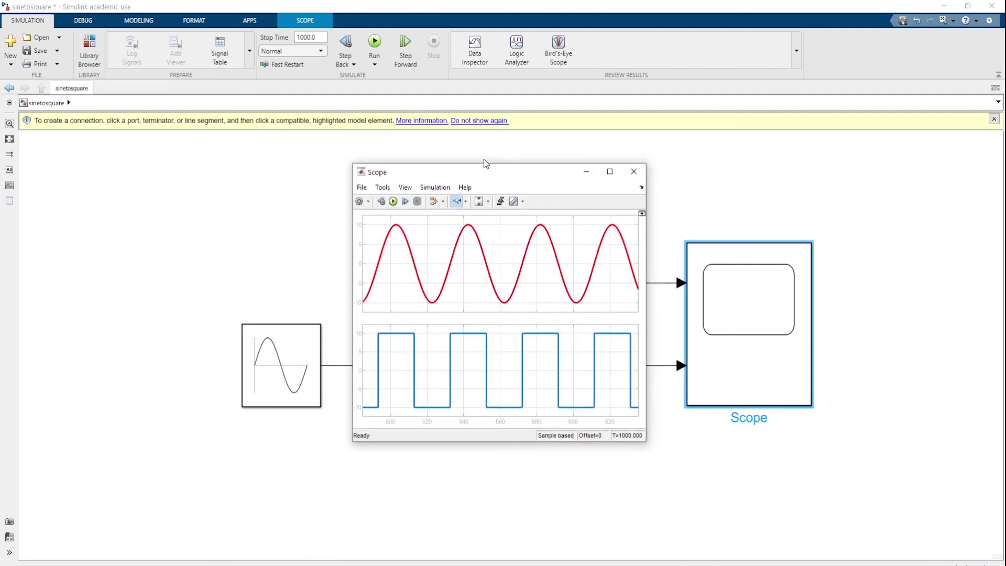